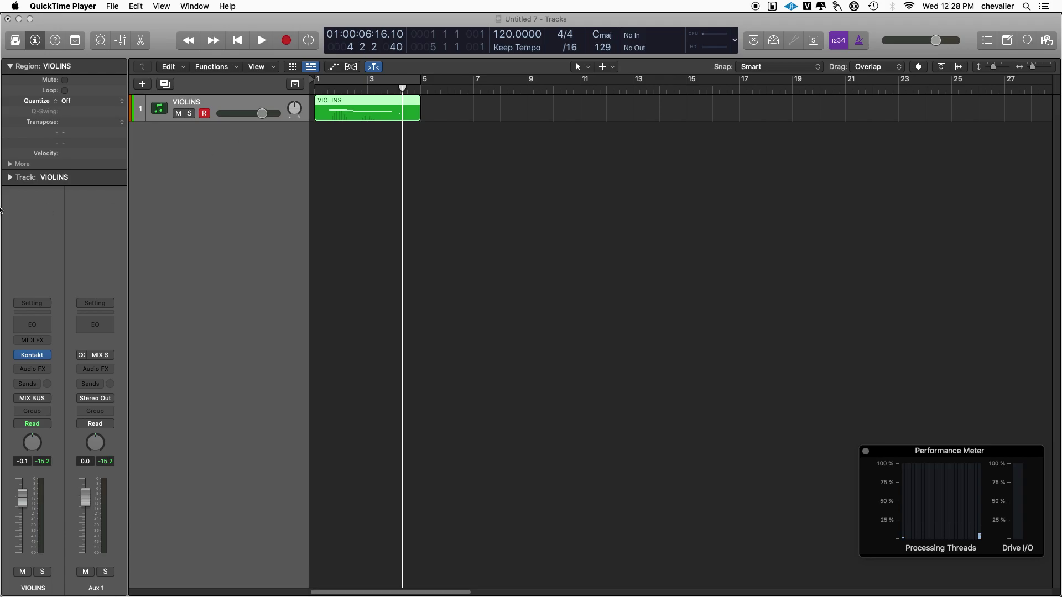
# Step: Bring Logic forward, move Kontakt aside and scroll its rack through Adagio Violins, Cellos and Piano in Blue
pyautogui.press('super+Tab')
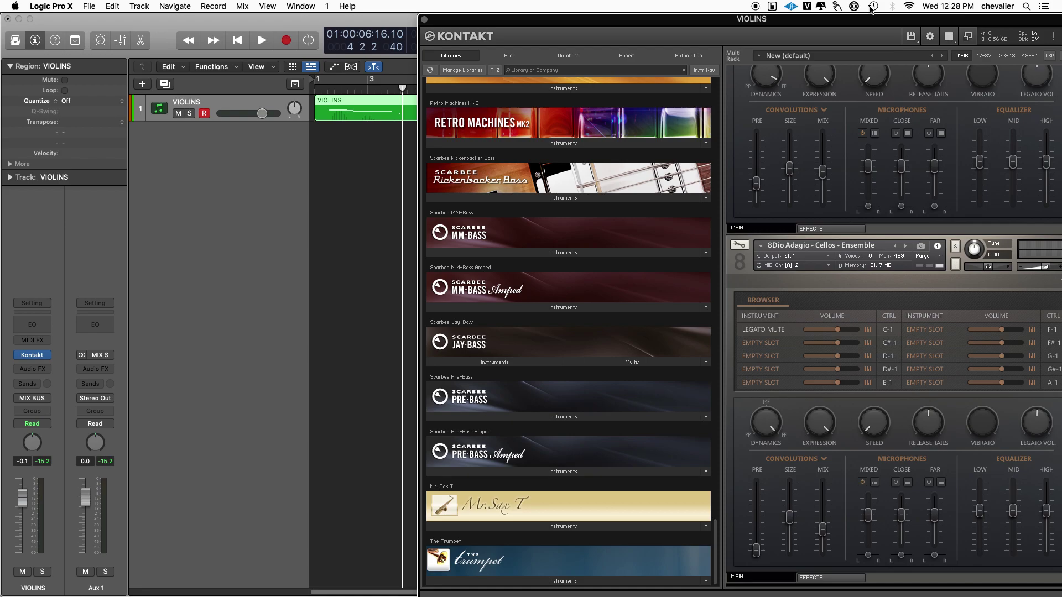
pyautogui.moveTo(879, 23); pyautogui.dragTo(768, 36)
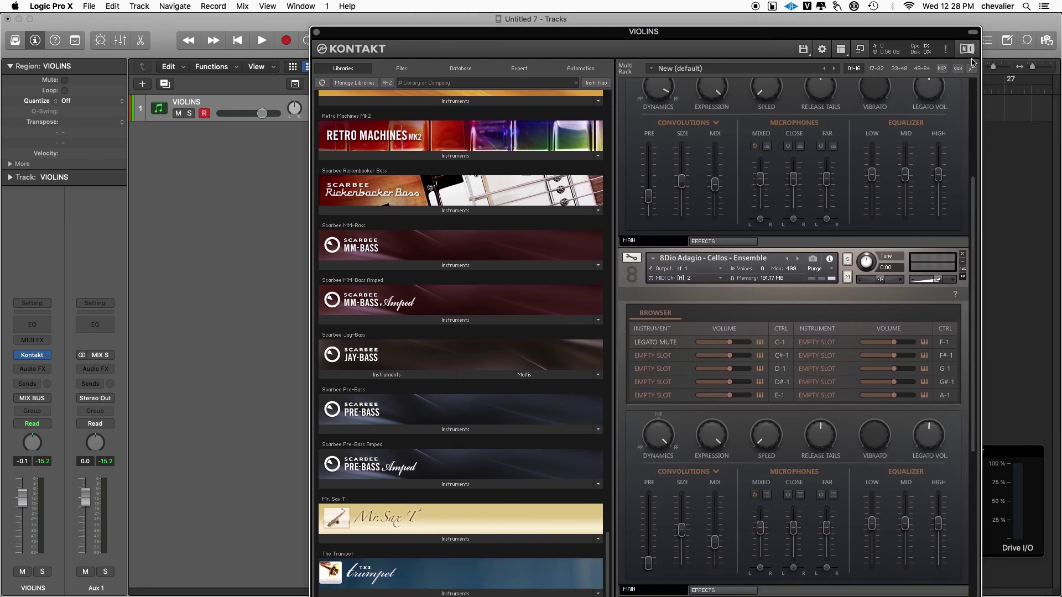
pyautogui.moveTo(975, 189); pyautogui.dragTo(971, 69)
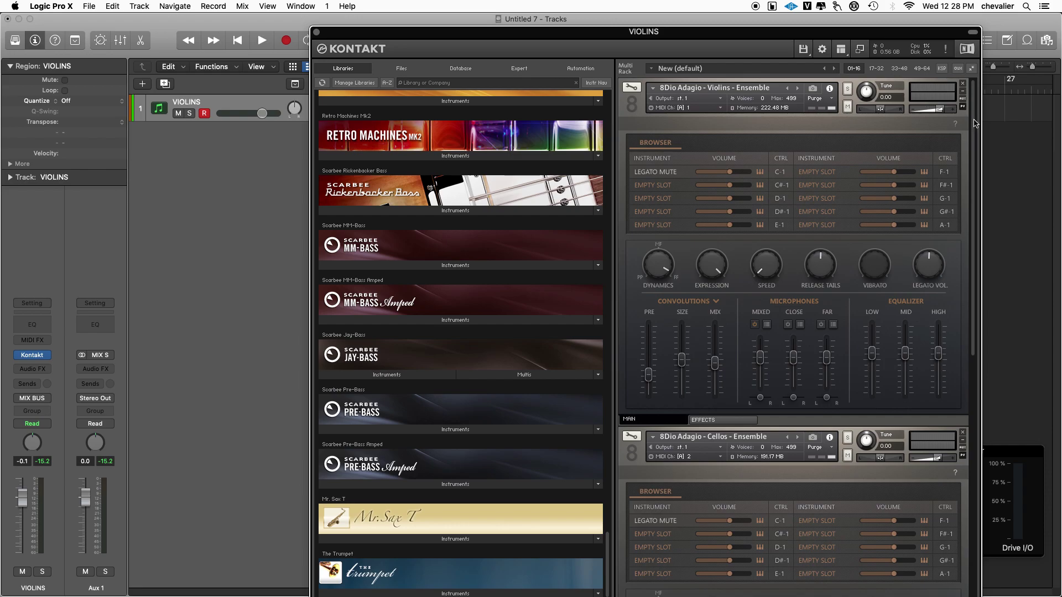
pyautogui.moveTo(975, 122)
pyautogui.mouseDown()
pyautogui.moveTo(991, 332)
pyautogui.moveTo(995, 220)
pyautogui.moveTo(978, 118)
pyautogui.mouseUp()
pyautogui.moveTo(974, 116); pyautogui.dragTo(976, 86)
pyautogui.moveTo(578, 38); pyautogui.dragTo(738, 60)
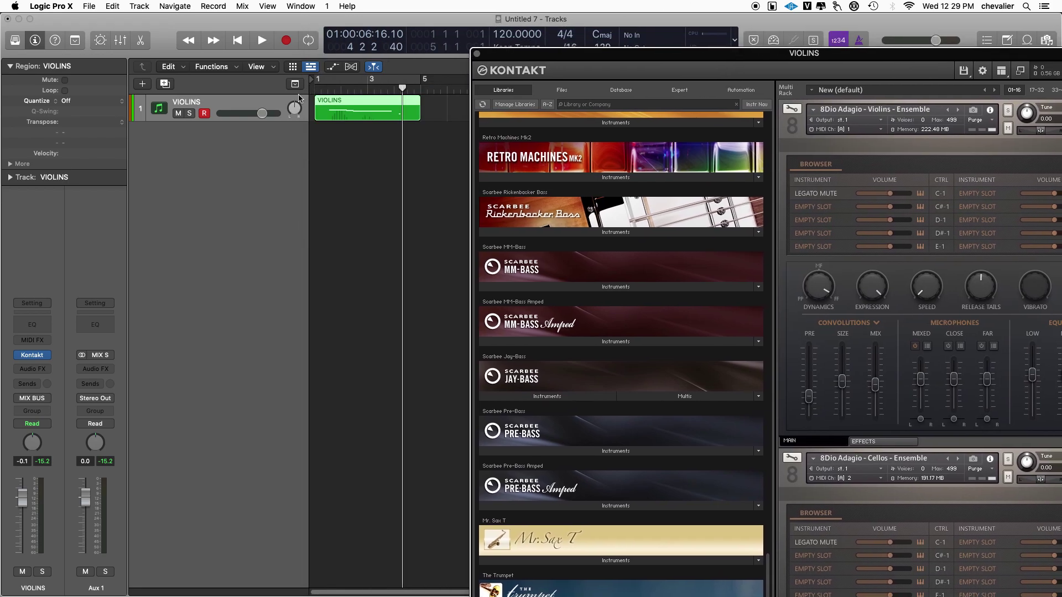
# Step: Rewind to the project start, then play and stop the violins region
pyautogui.click(299, 99)
pyautogui.press('Return')
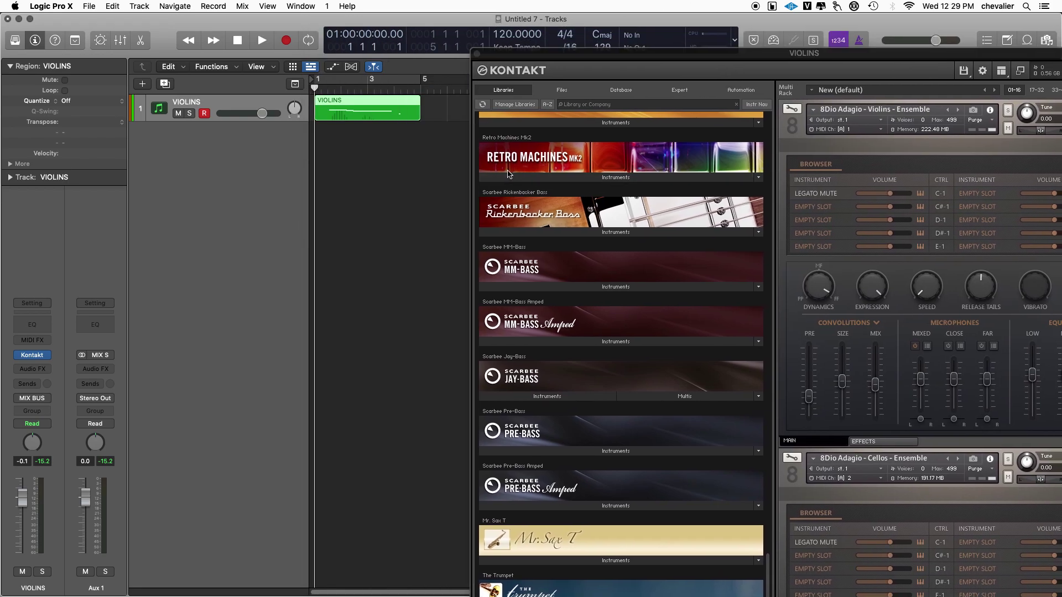
pyautogui.press('space')
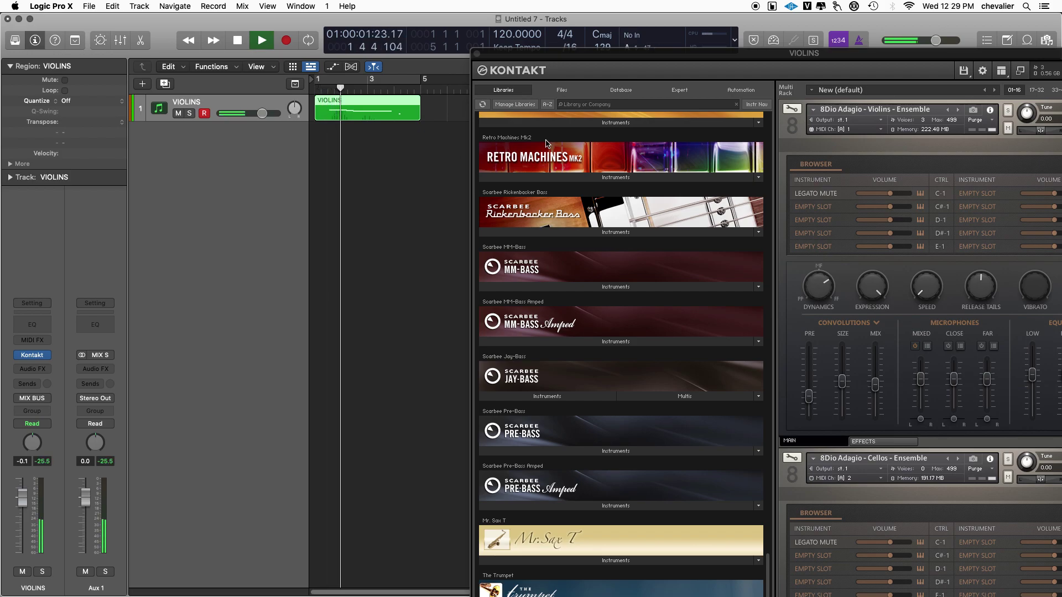
pyautogui.press('space')
# Step: Scroll Kontakt's rack down to Piano in Blue, loading its Room and Surround mic channels
pyautogui.moveTo(800, 57); pyautogui.dragTo(694, 62)
pyautogui.scroll(-5, 1030, 165)
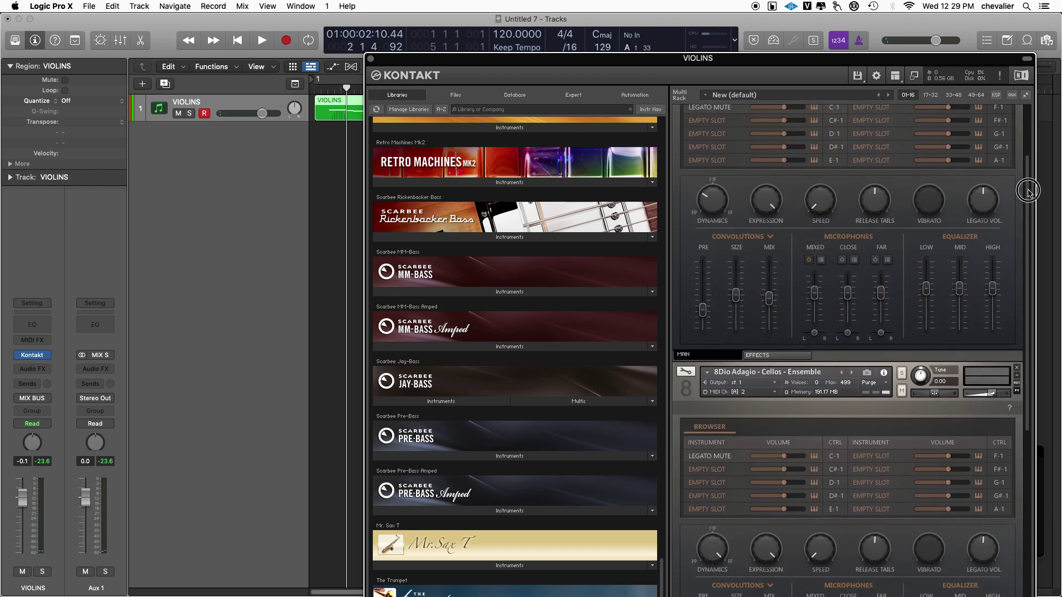
pyautogui.scroll(5, 1029, 165)
pyautogui.moveTo(1035, 200); pyautogui.dragTo(1011, 189)
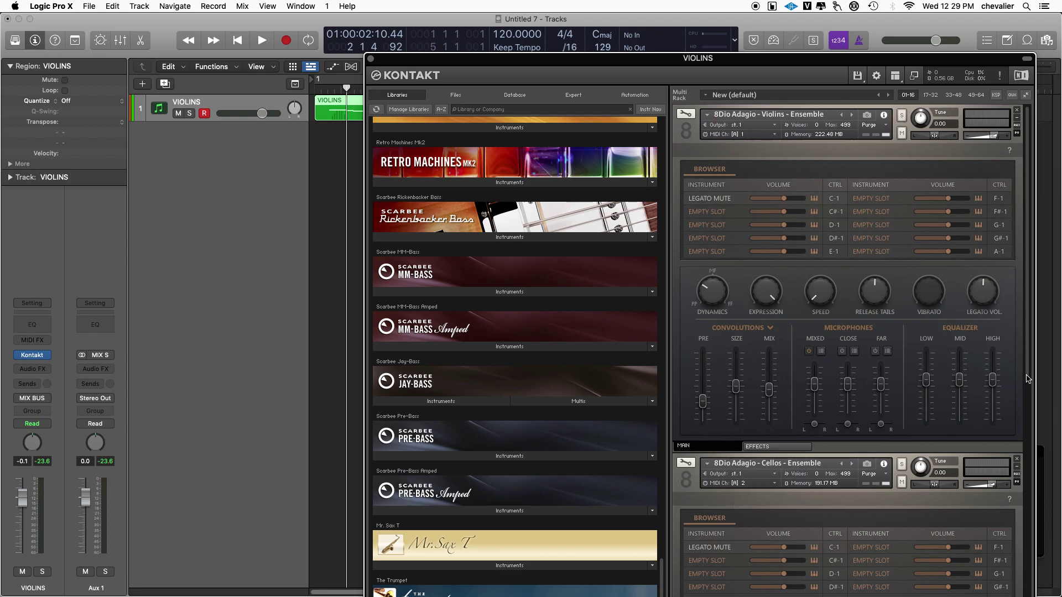
pyautogui.moveTo(1027, 379); pyautogui.dragTo(1046, 578)
pyautogui.moveTo(947, 537); pyautogui.dragTo(976, 473)
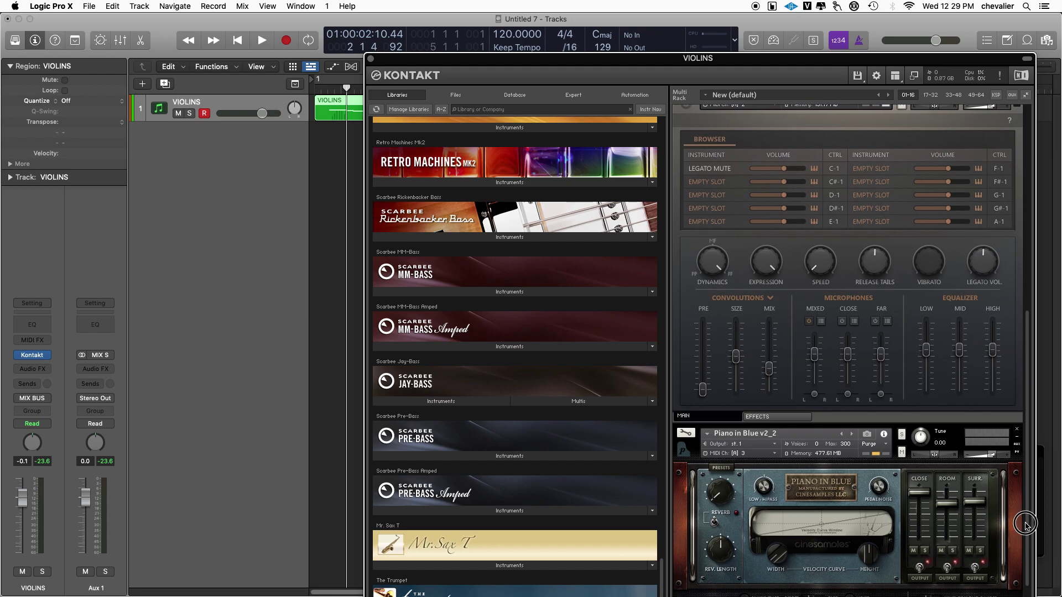
pyautogui.scroll(-2, 891, 495)
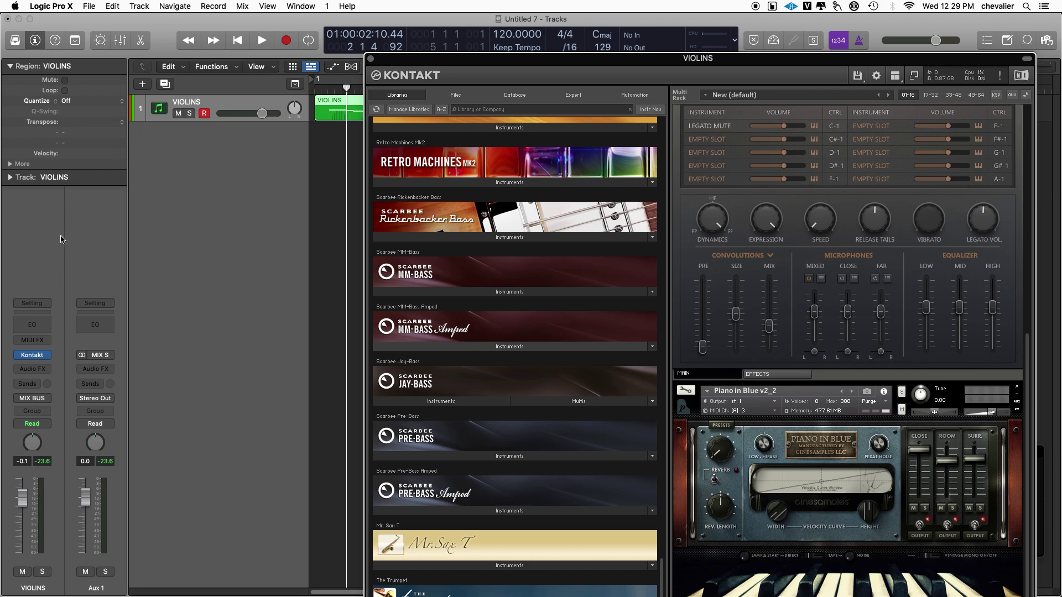
# Step: Set the VIOLINS track's MIDI channel to 1 in the track inspector
pyautogui.click(9, 177)
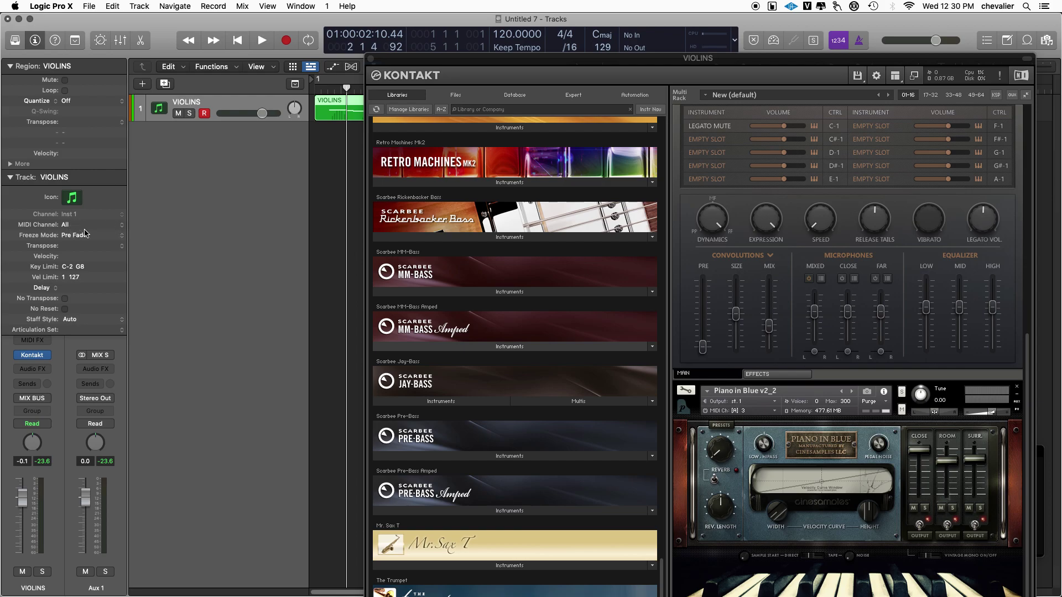
pyautogui.click(124, 228)
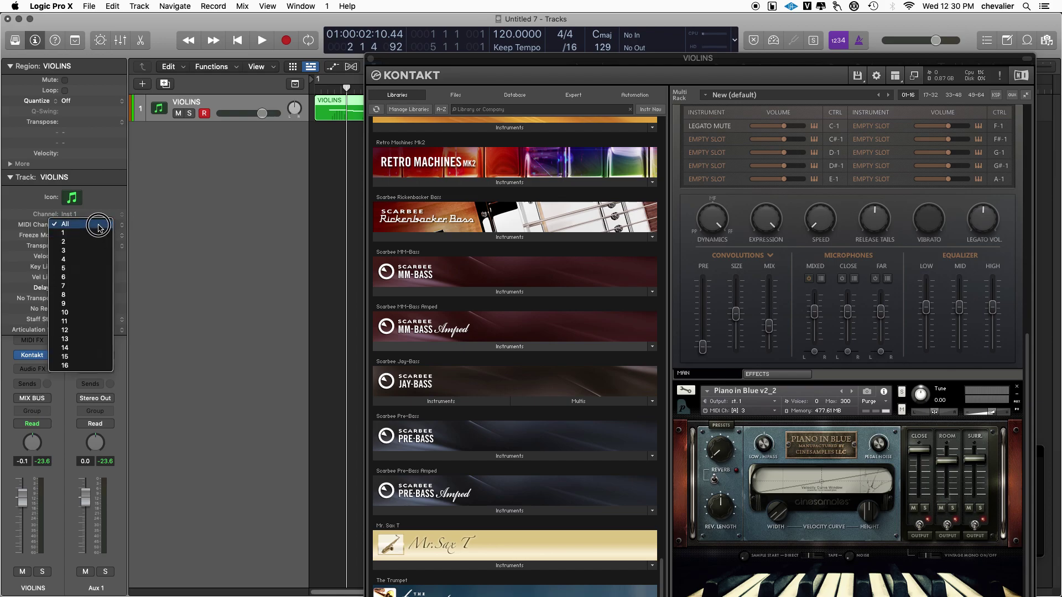
pyautogui.click(101, 233)
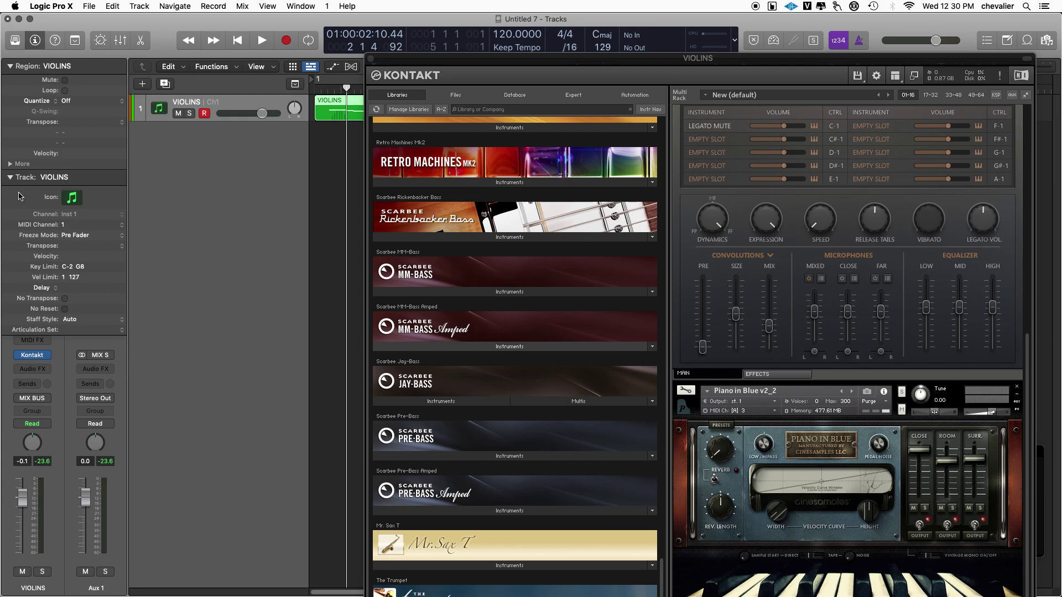
pyautogui.click(11, 178)
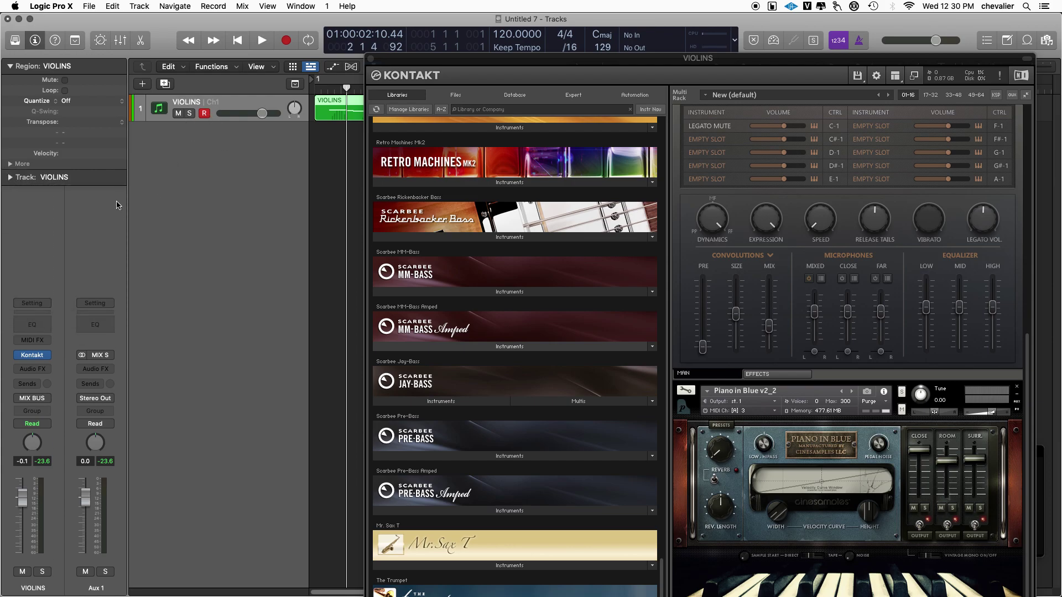
# Step: Copy the Kontakt settings and swap the VIOLINS instrument to Kontakt Multi-Output (16xStereo)
pyautogui.click(47, 355)
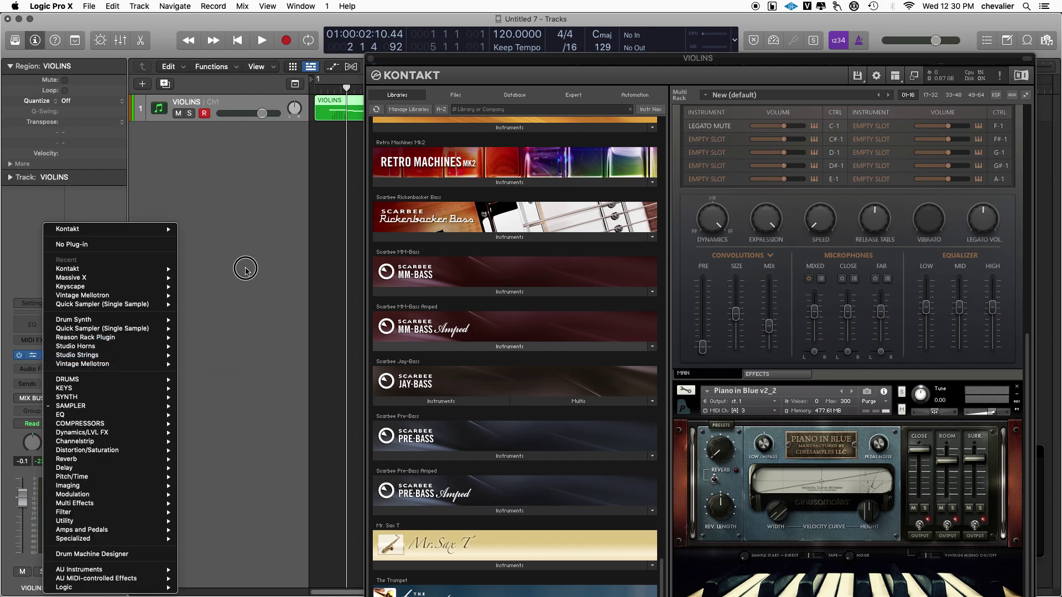
pyautogui.click(330, 208)
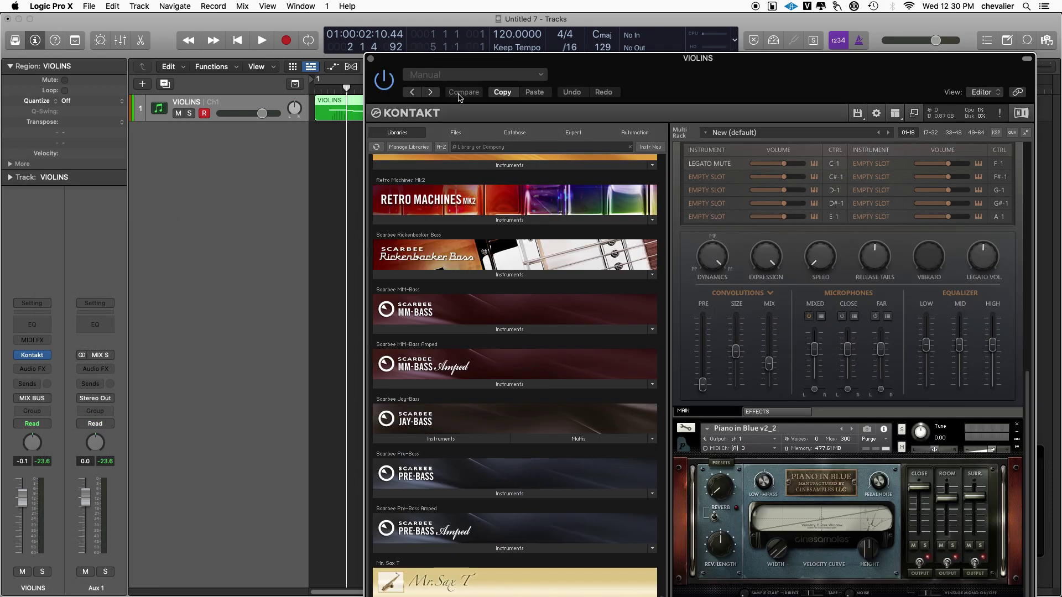
pyautogui.click(512, 94)
pyautogui.click(49, 356)
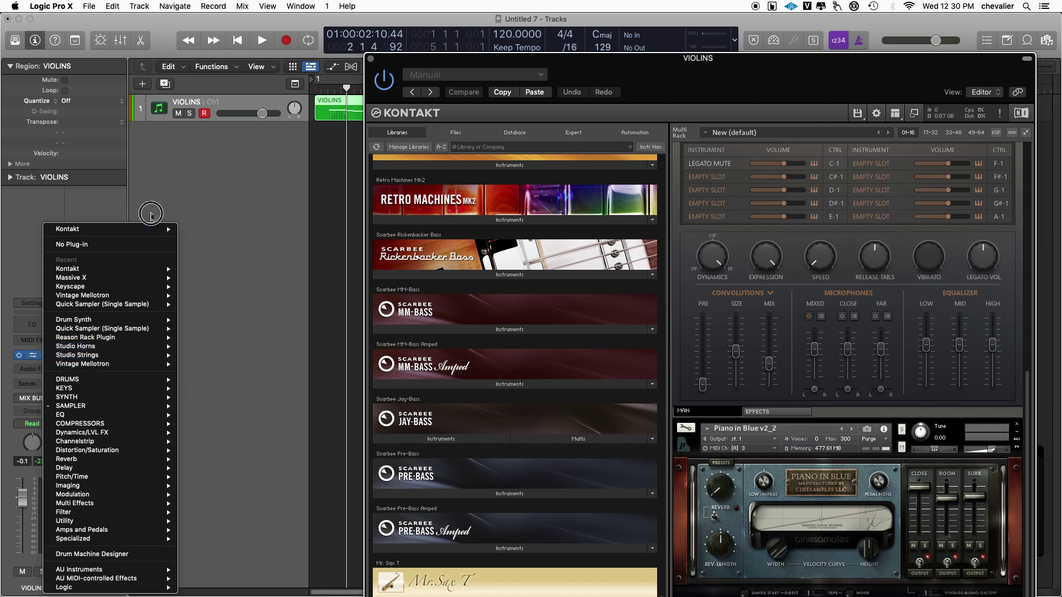
pyautogui.moveTo(127, 227)
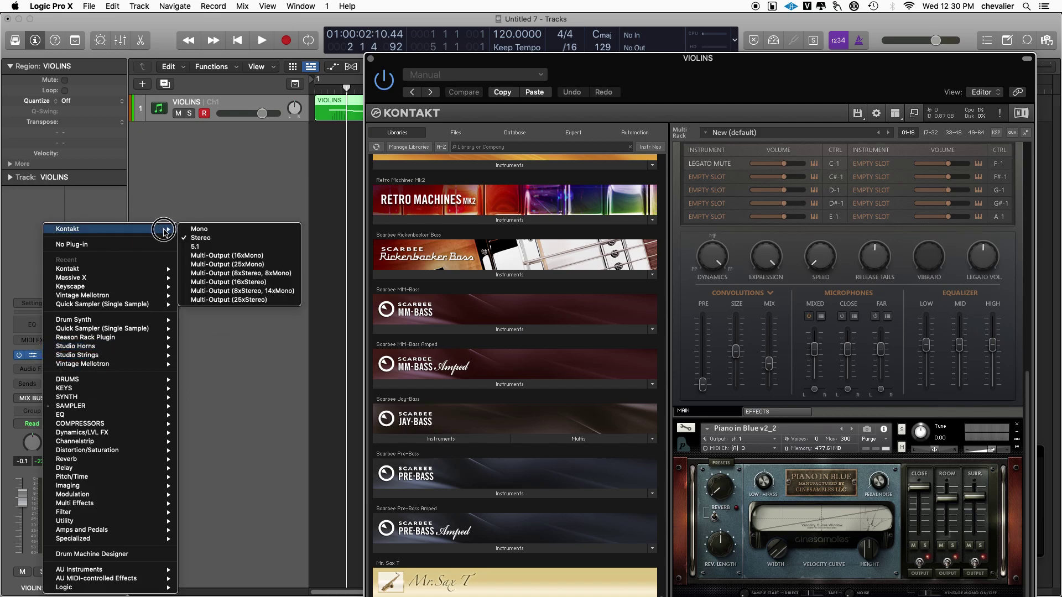
pyautogui.click(264, 282)
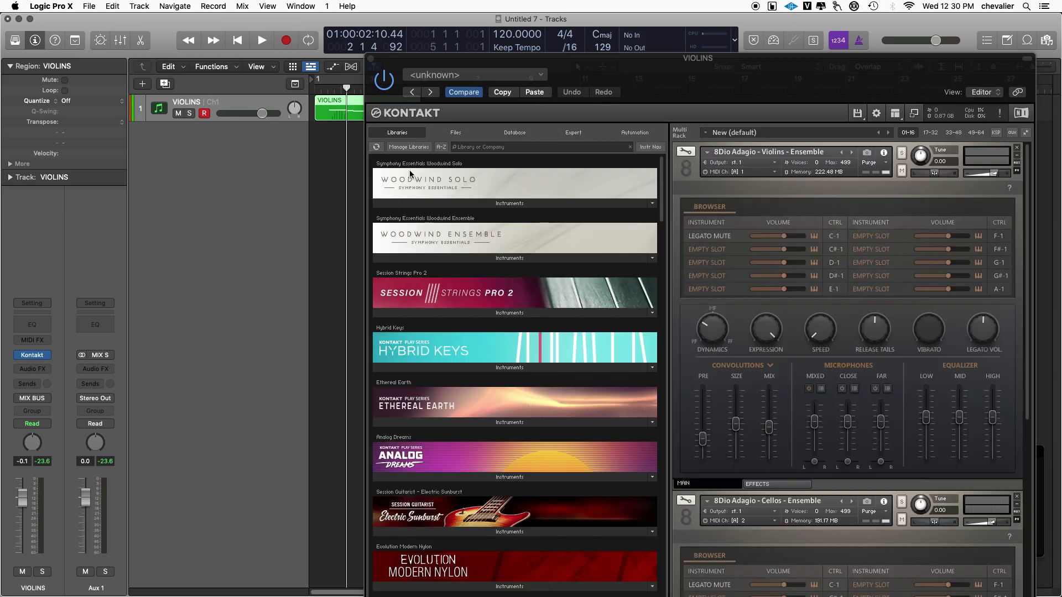
# Step: Create a new track on the next MIDI channel and turn its volume down
pyautogui.click(10, 177)
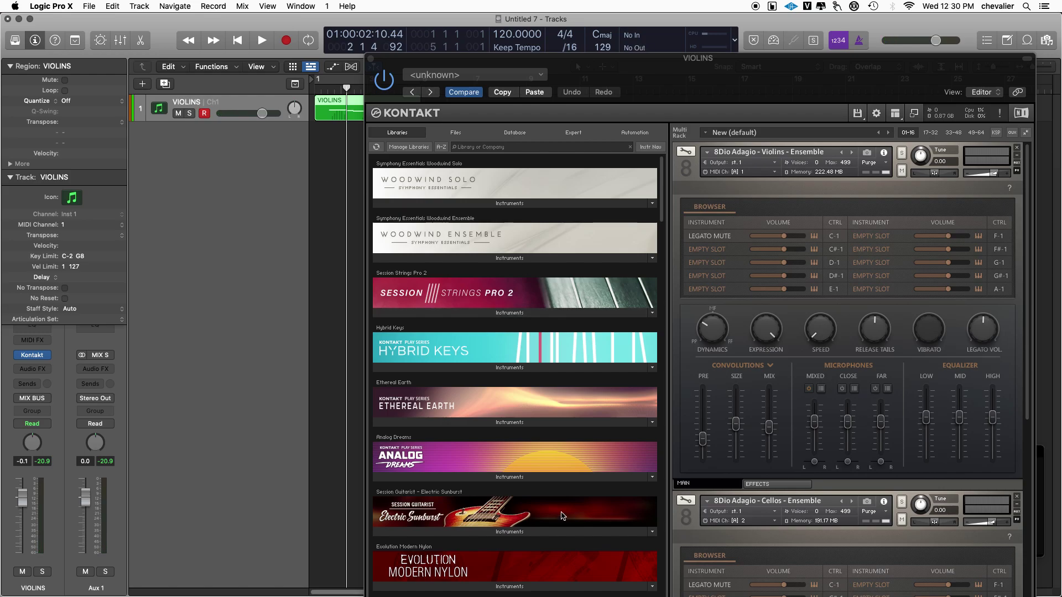
pyautogui.click(140, 6)
pyautogui.moveTo(152, 72)
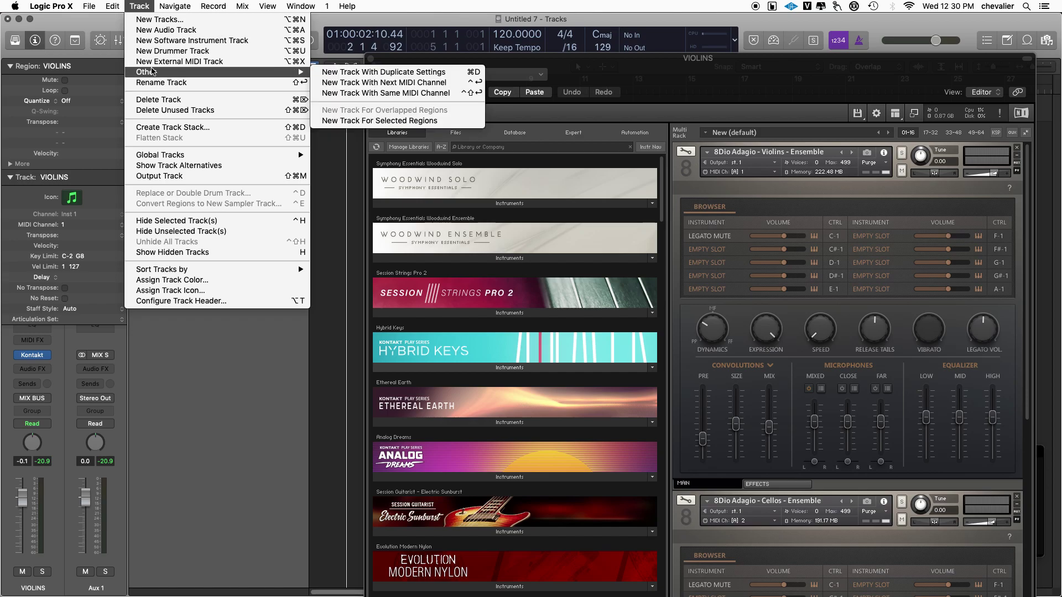
pyautogui.click(413, 83)
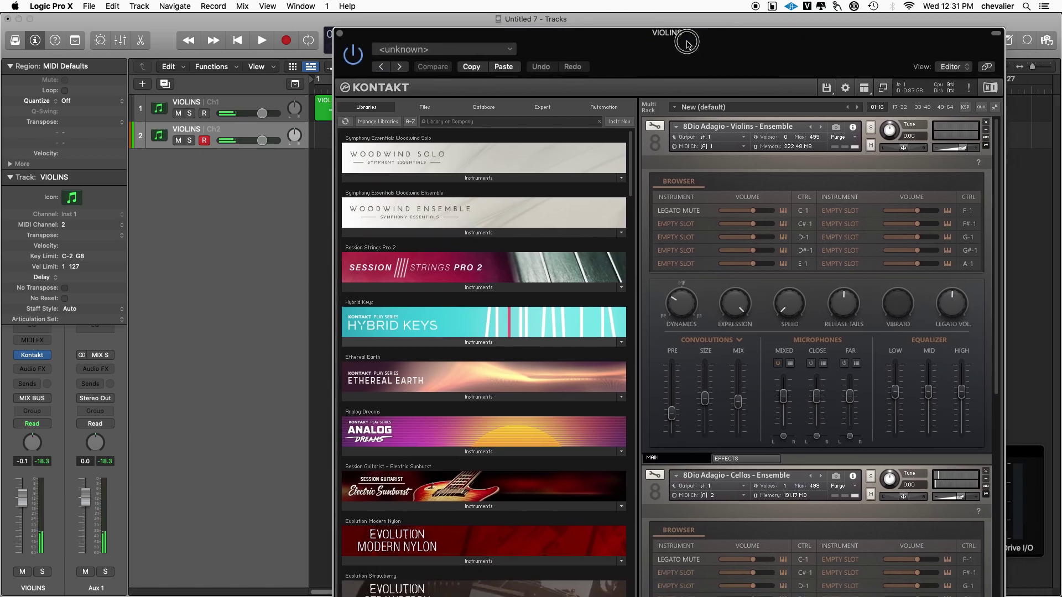
pyautogui.moveTo(894, 57); pyautogui.dragTo(864, 26)
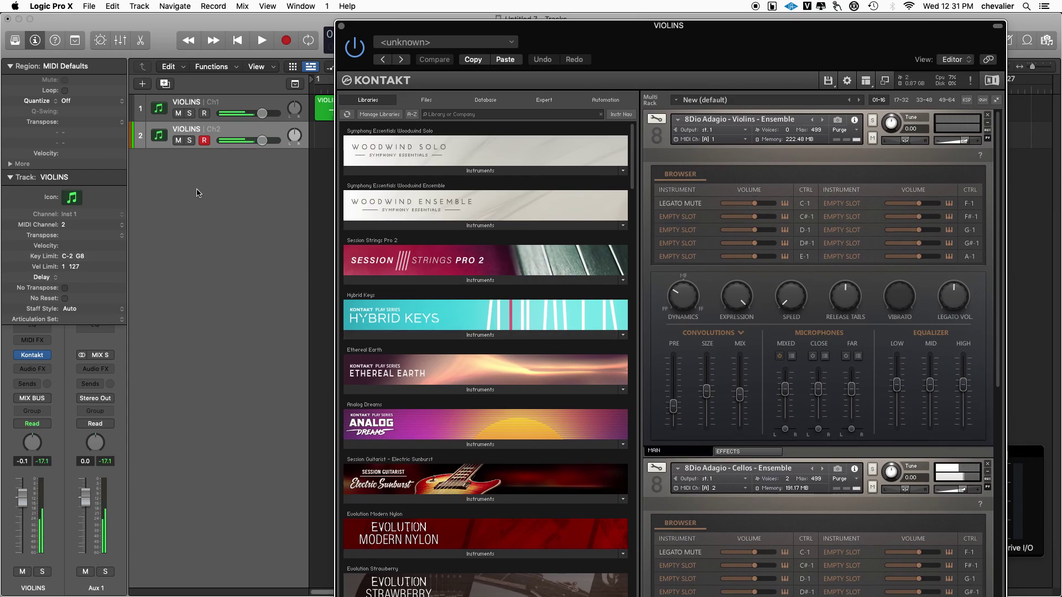
pyautogui.moveTo(261, 140)
pyautogui.mouseDown()
pyautogui.moveTo(215, 147)
pyautogui.moveTo(266, 151)
pyautogui.mouseUp()
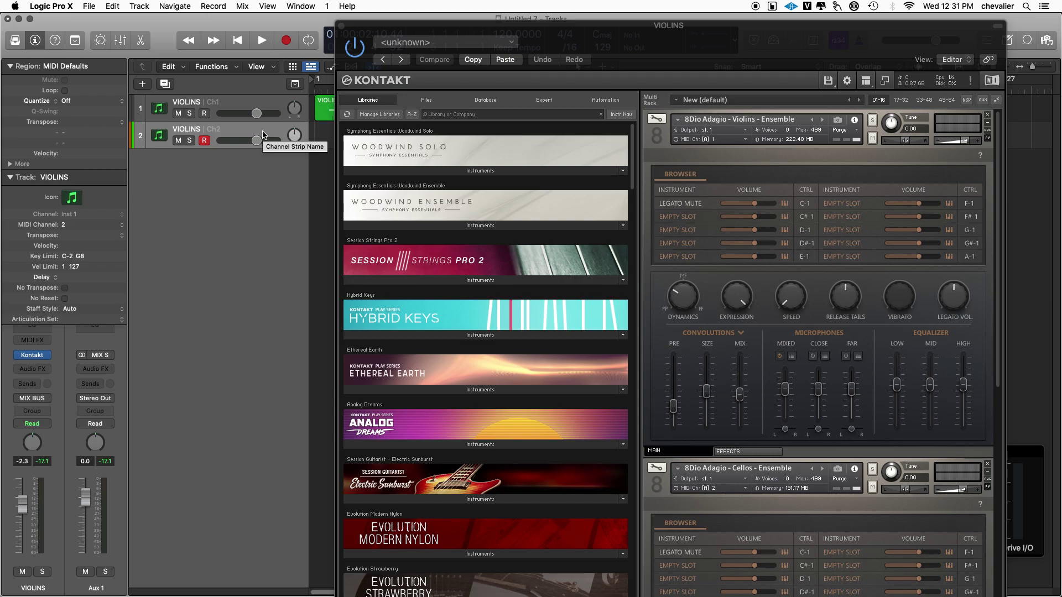
# Step: Play the project from the start, then record a new region on the second track from bar 1
pyautogui.moveTo(336, 63); pyautogui.dragTo(476, 57)
pyautogui.press('Return')
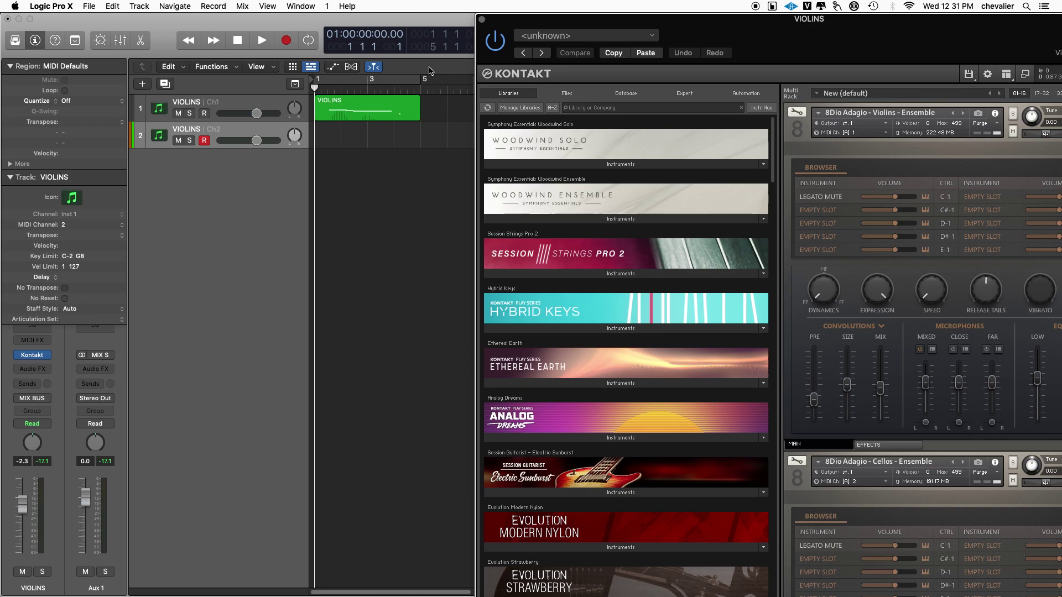
pyautogui.press('space')
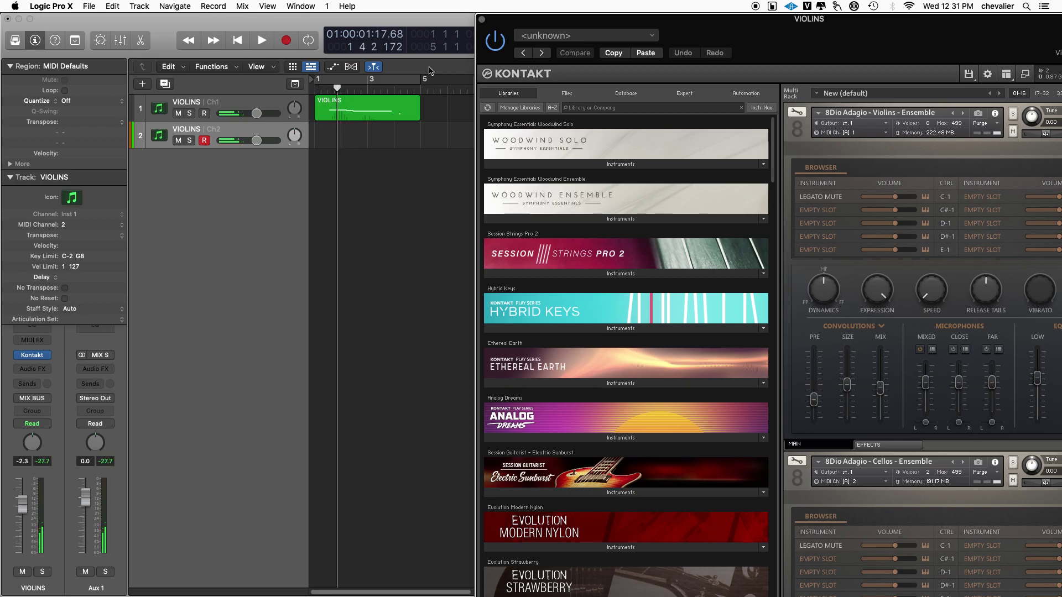
pyautogui.press('space')
pyautogui.press('r')
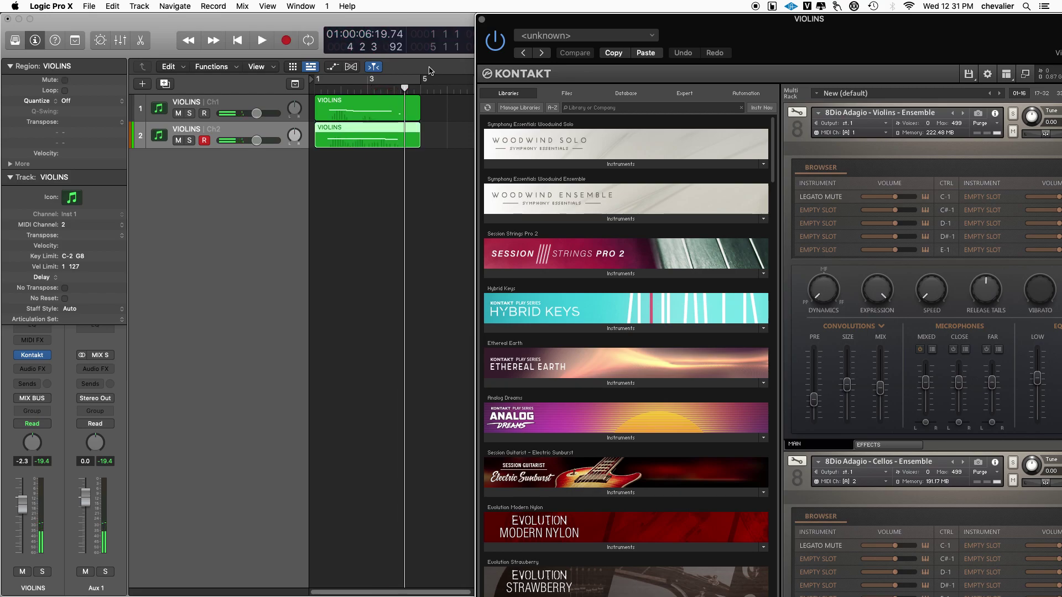
pyautogui.moveTo(683, 17); pyautogui.dragTo(595, 16)
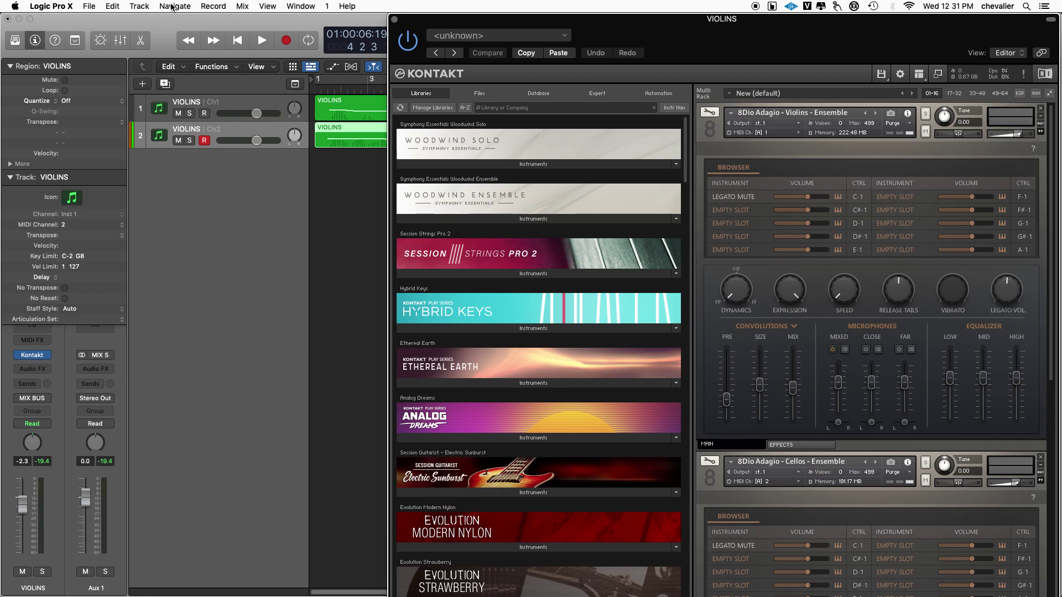
# Step: Add two more tracks on the next MIDI channels of the same Kontakt
pyautogui.click(139, 6)
pyautogui.moveTo(167, 74)
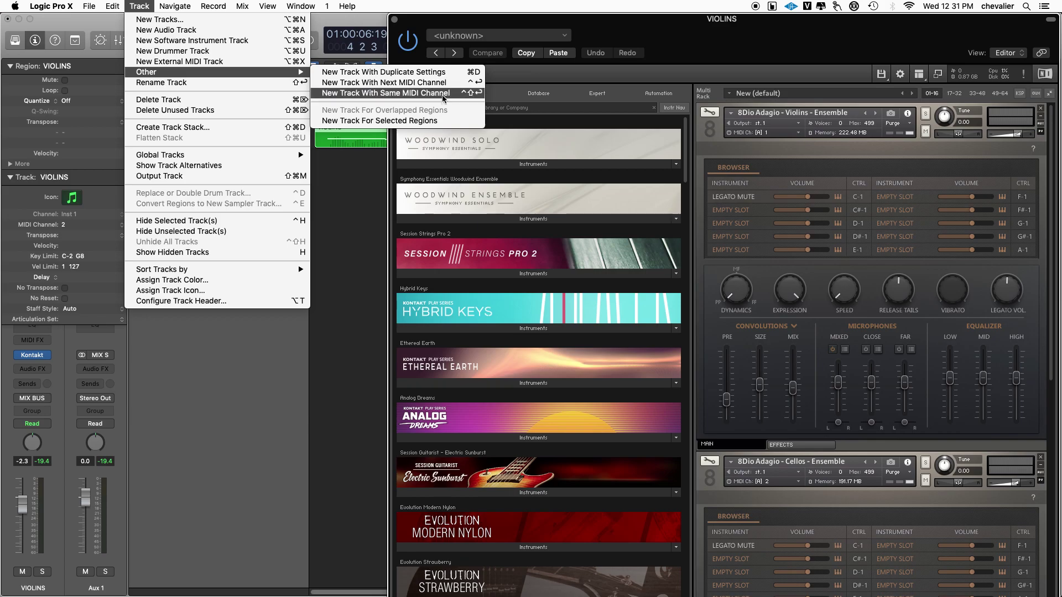
pyautogui.click(434, 83)
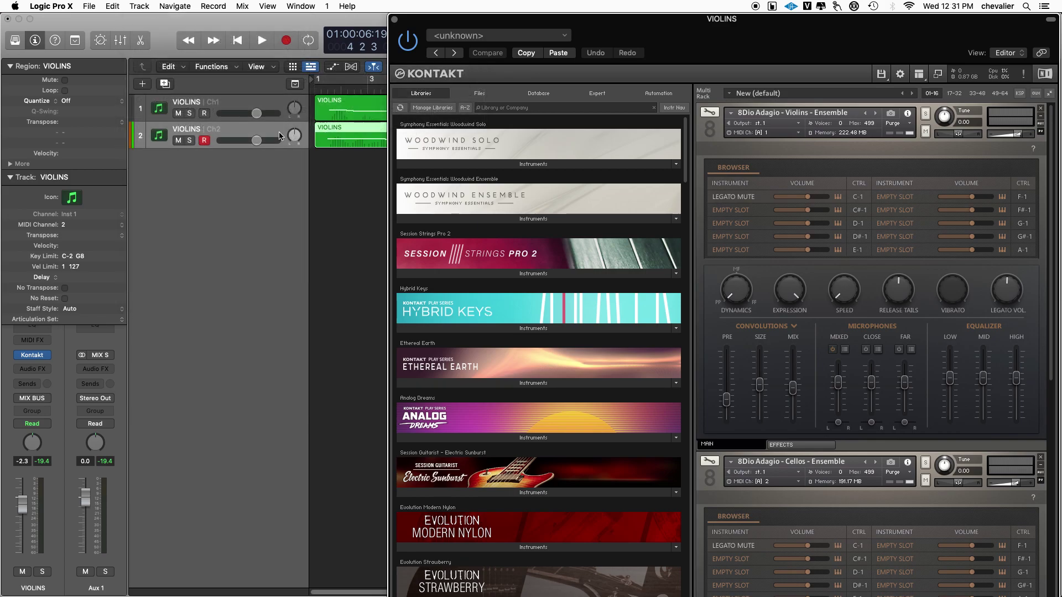
pyautogui.hotkey('ctrl', 'Return')
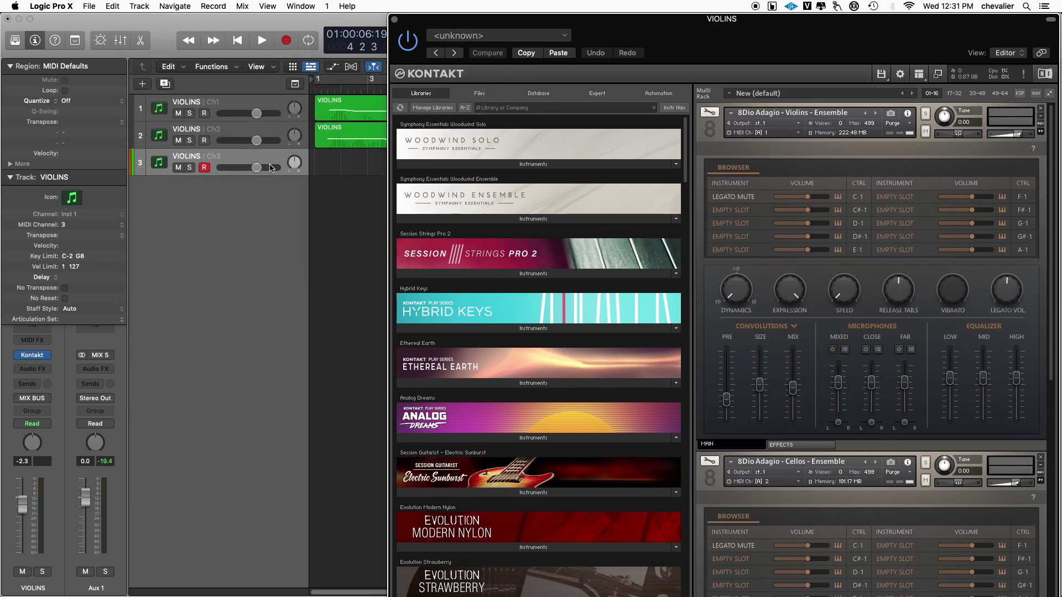
# Step: Rename the second and third tracks CELLO and PIANO, then select the PIANO track
pyautogui.doubleClick(190, 129)
pyautogui.write('CEL')
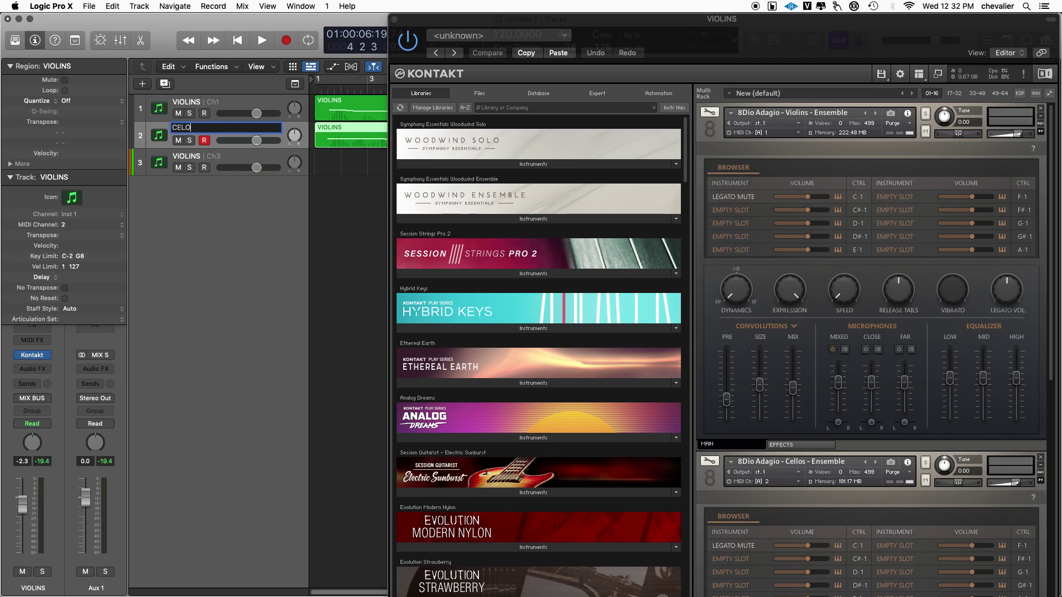
pyautogui.write('LO')
pyautogui.press('Tab')
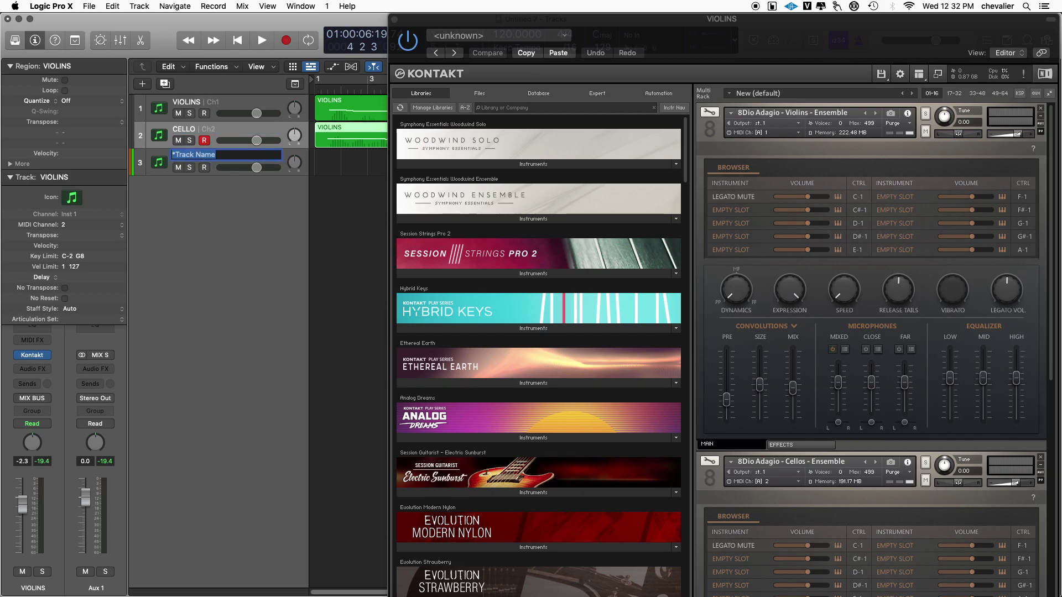
pyautogui.write('Pl')
pyautogui.write('ANO')
pyautogui.press('Return')
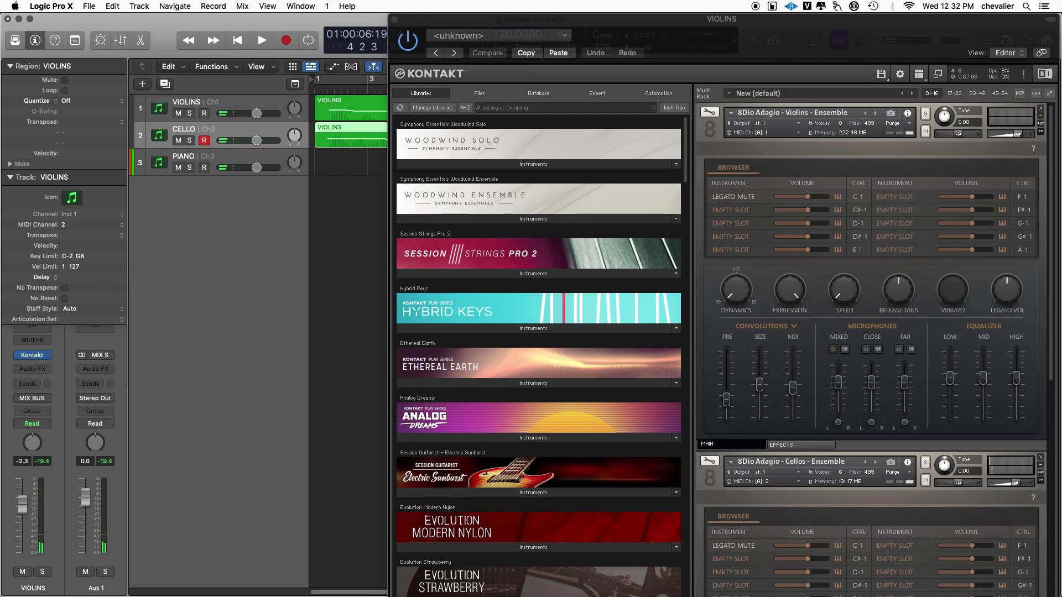
pyautogui.click(259, 101)
pyautogui.press('Down')
pyautogui.press('Down')
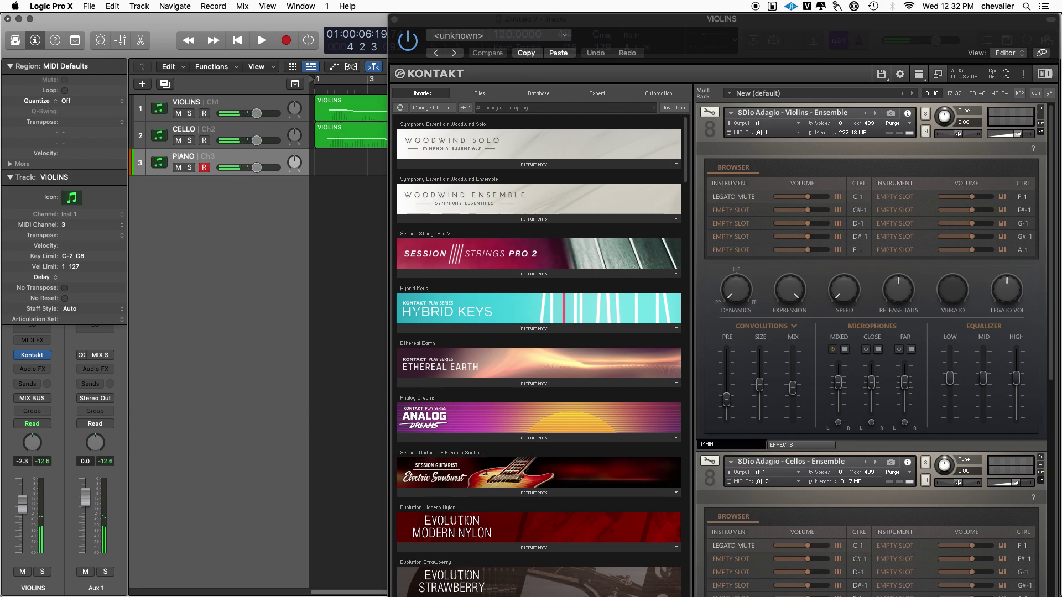
# Step: Record a short piano take on the PIANO track starting at bar 1
pyautogui.press('Return')
pyautogui.press('r')
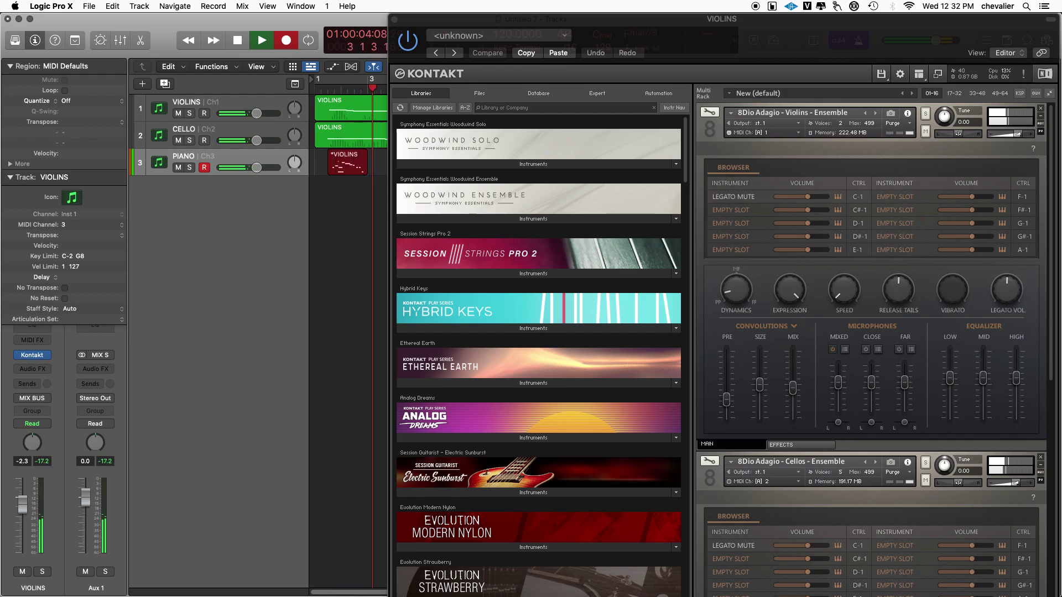
pyautogui.press('space')
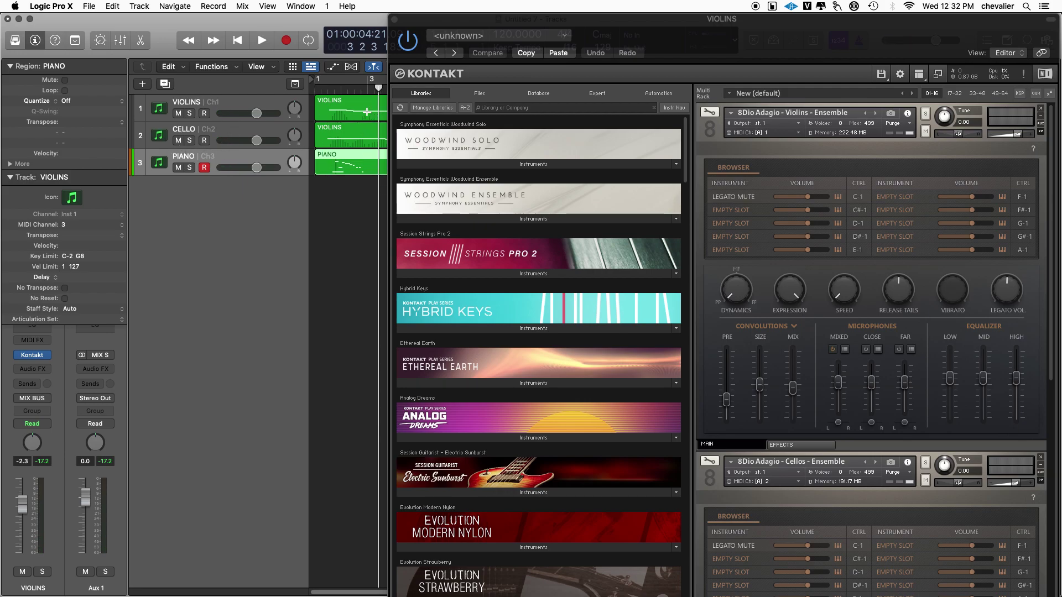
pyautogui.moveTo(703, 18)
pyautogui.mouseDown()
pyautogui.moveTo(693, 19)
pyautogui.moveTo(721, 18)
pyautogui.mouseUp()
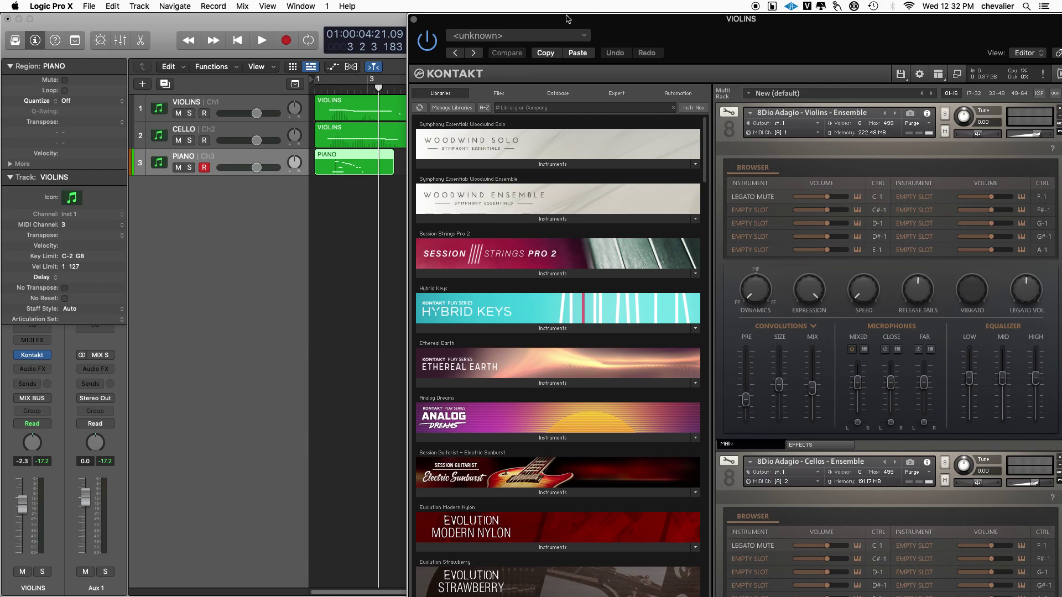
pyautogui.moveTo(561, 20); pyautogui.dragTo(581, 20)
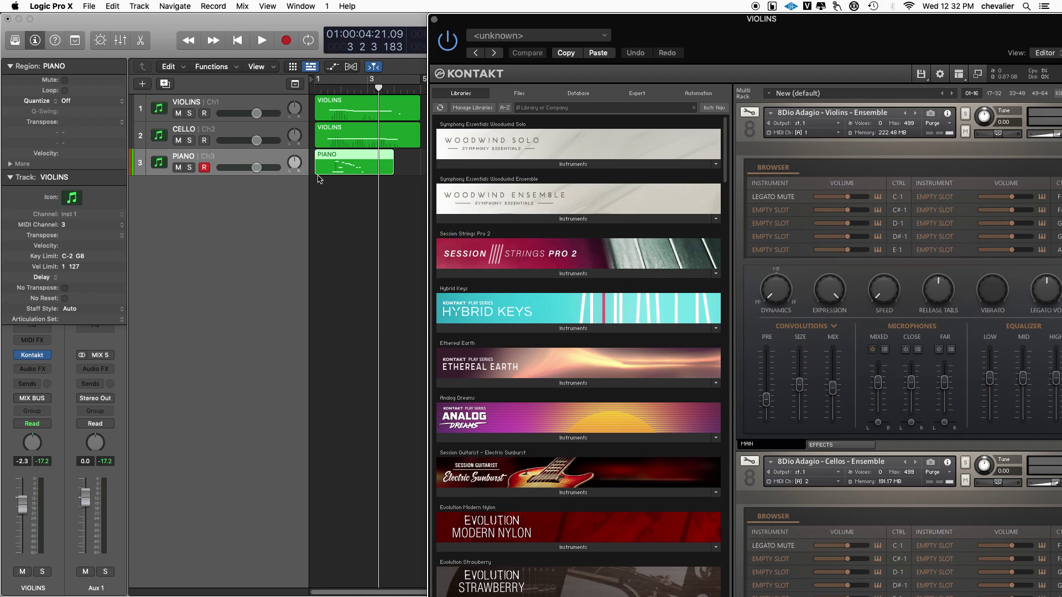
# Step: With VIOLINS selected, scroll Kontakt's rack to Piano in Blue and bring up its view menu
pyautogui.click(215, 106)
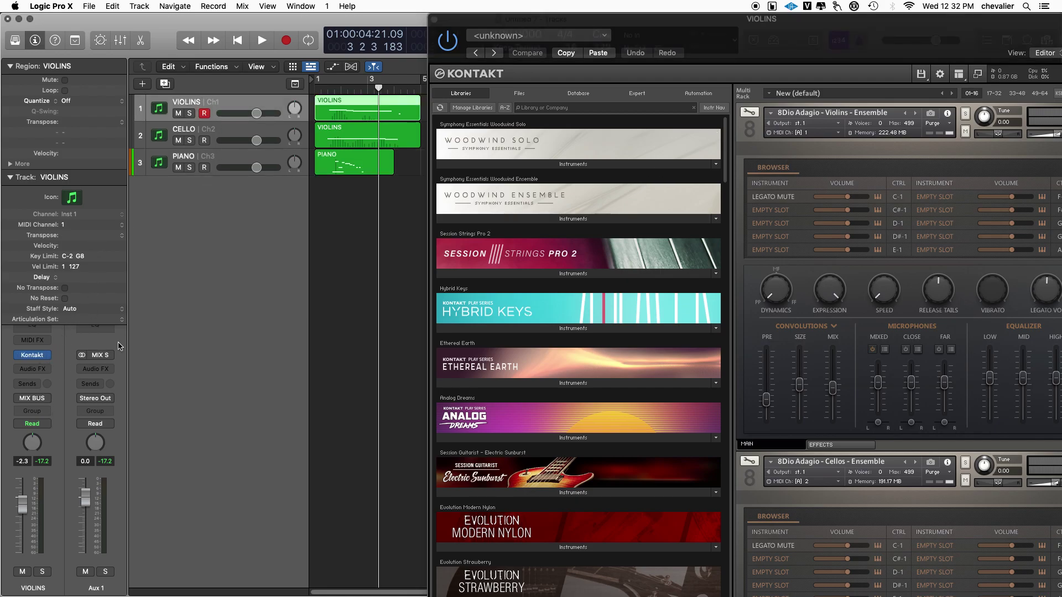
pyautogui.moveTo(698, 24); pyautogui.dragTo(423, 8)
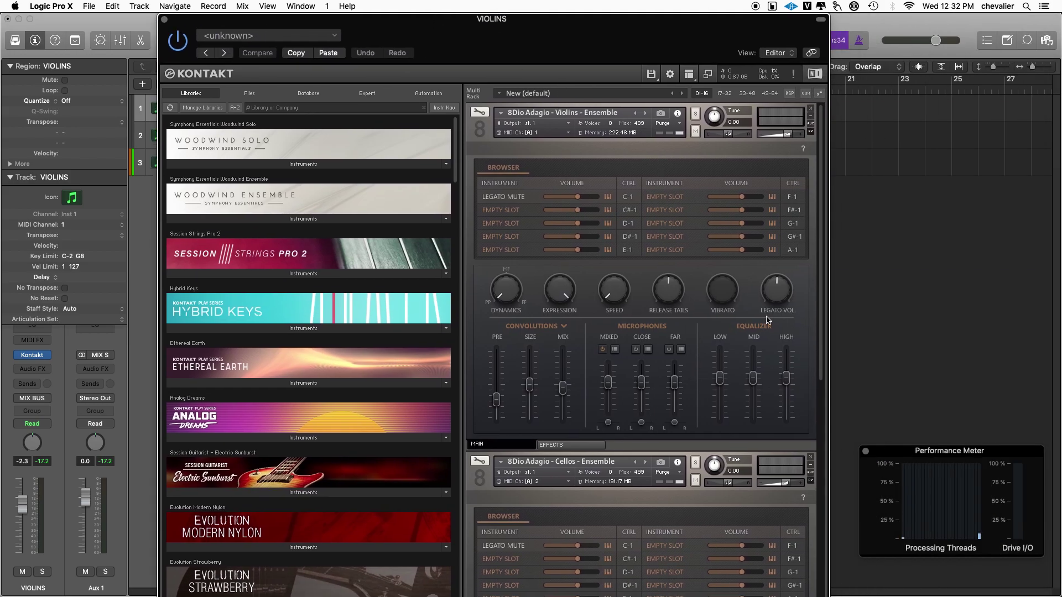
pyautogui.moveTo(822, 186); pyautogui.dragTo(808, 423)
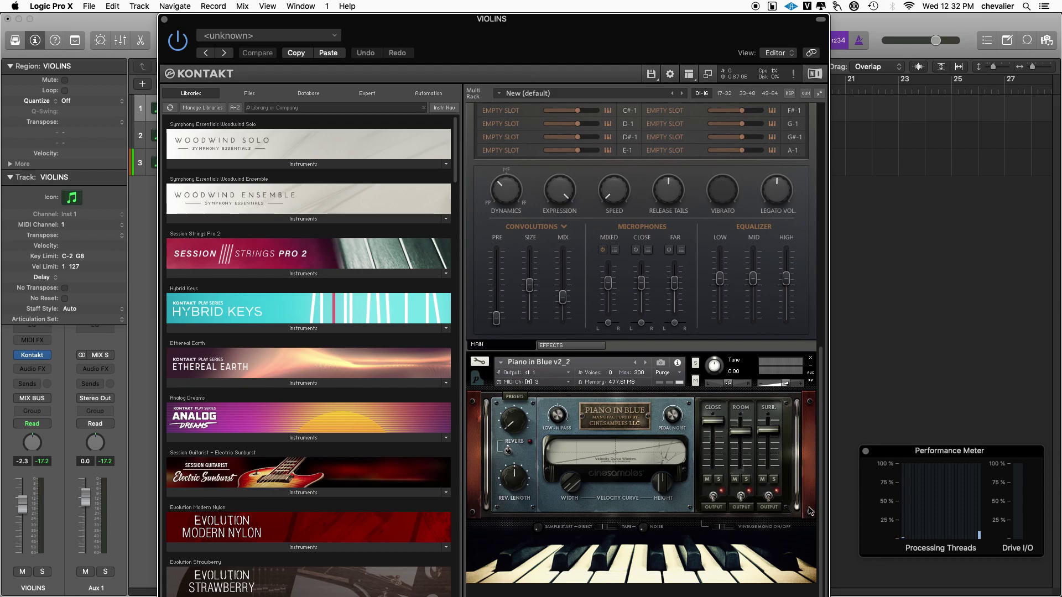
pyautogui.moveTo(629, 35); pyautogui.dragTo(591, 35)
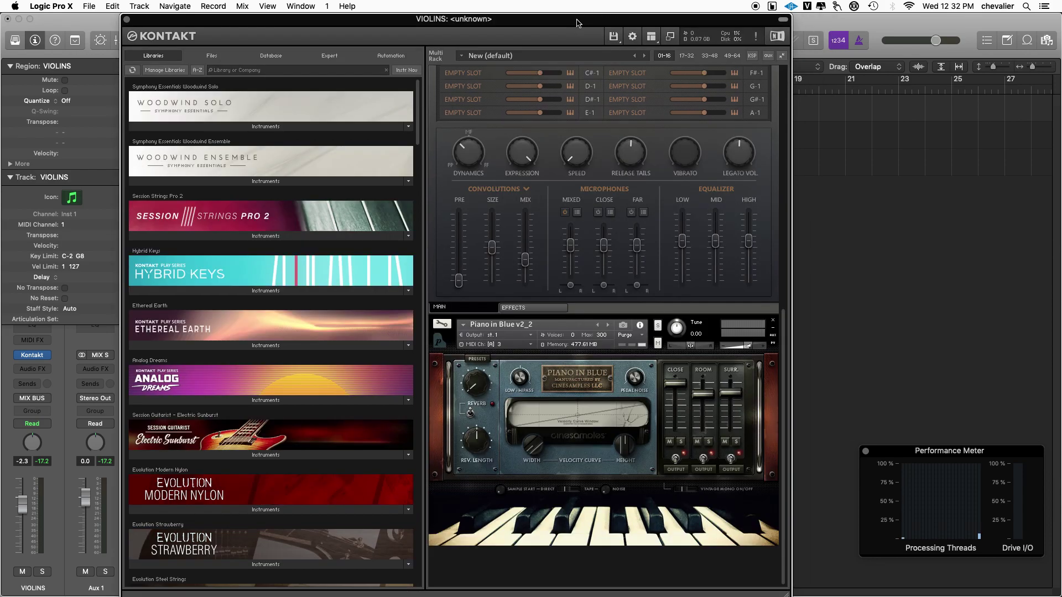
pyautogui.click(651, 74)
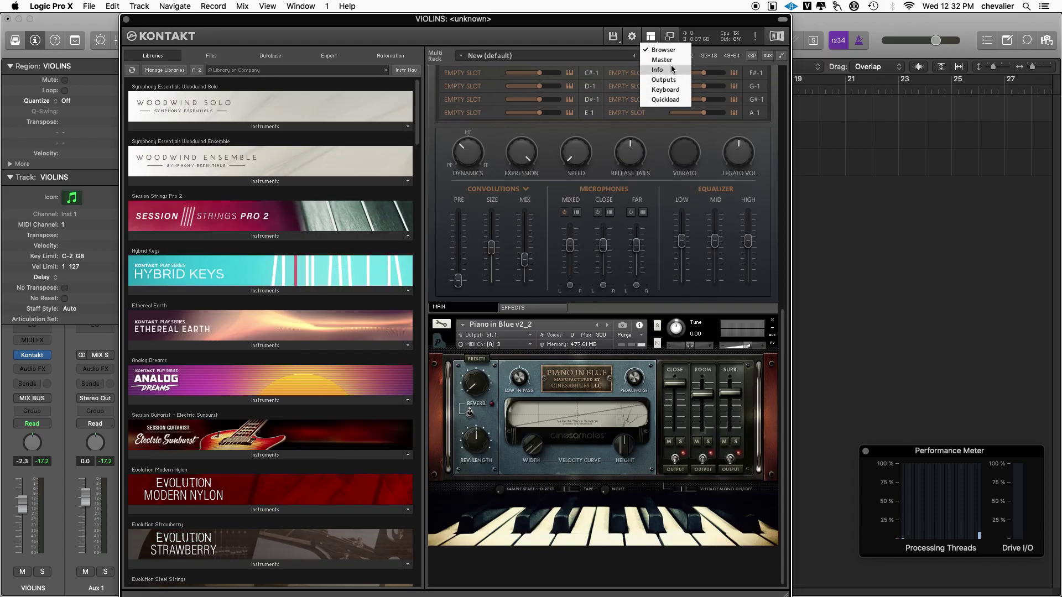
# Step: Show Kontakt's Outputs mixer, then select CELLO and check the Cellos effects tab before returning to MAIN
pyautogui.click(665, 80)
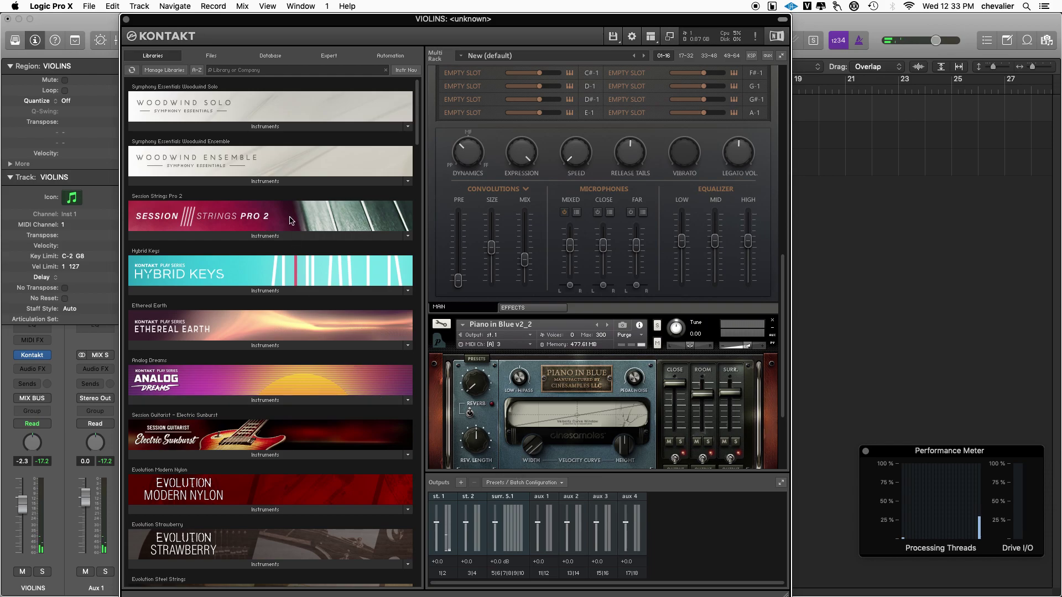
pyautogui.moveTo(321, 23); pyautogui.dragTo(450, 24)
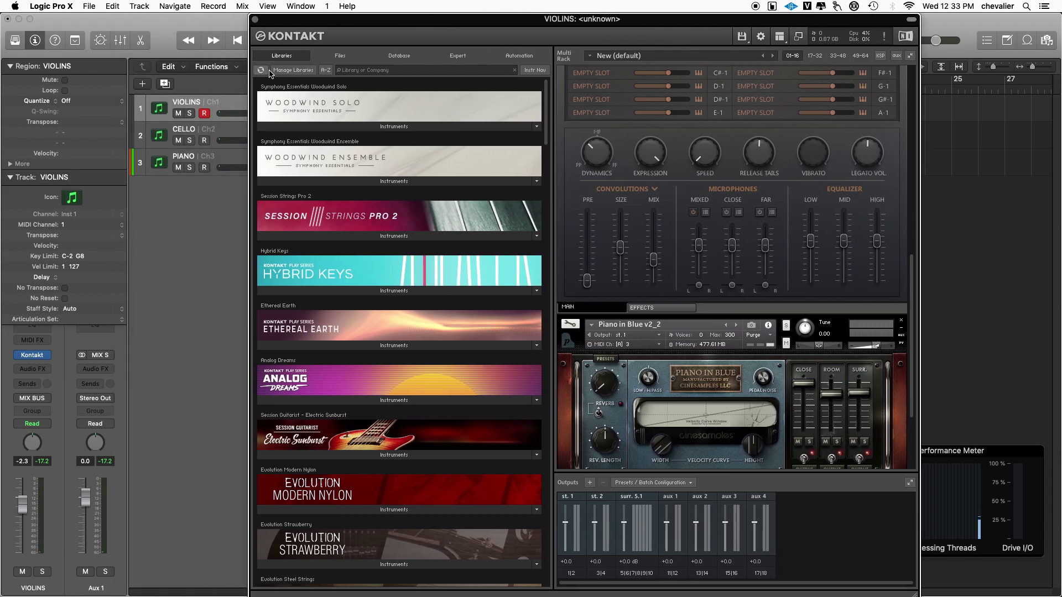
pyautogui.click(210, 131)
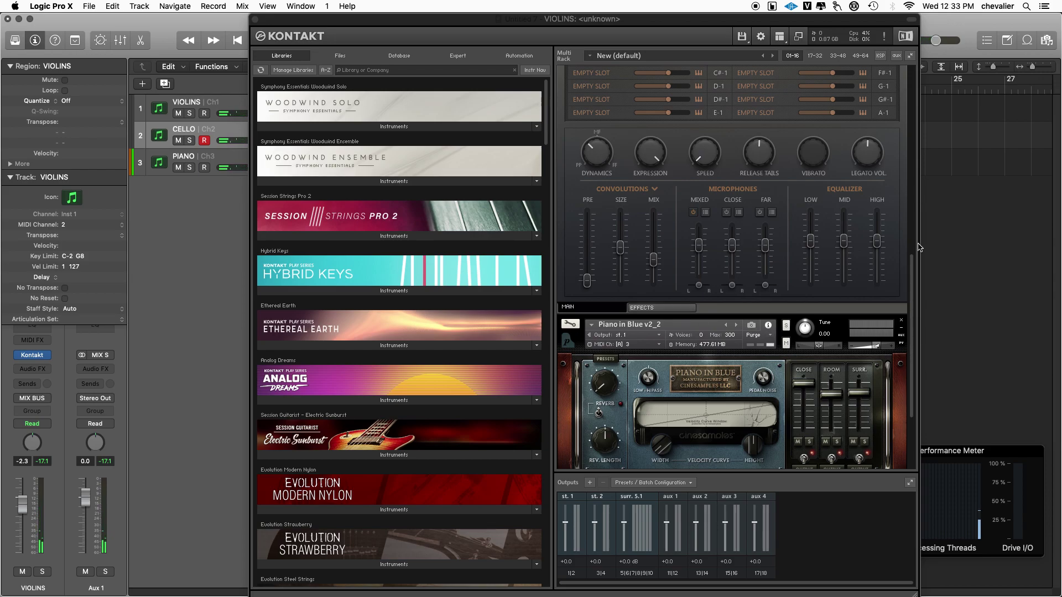
pyautogui.moveTo(912, 260); pyautogui.dragTo(906, 213)
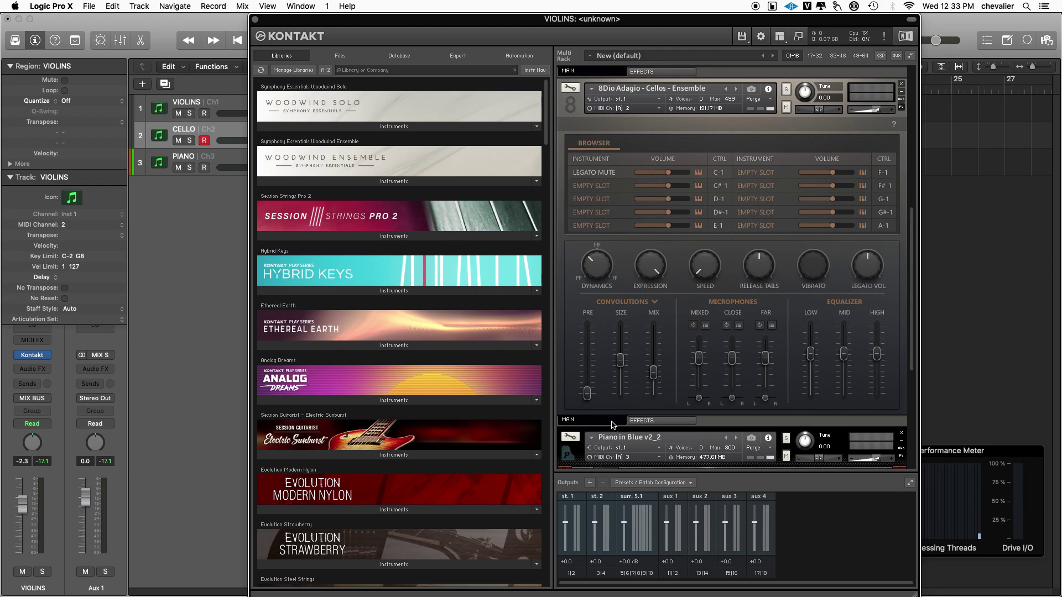
pyautogui.click(670, 422)
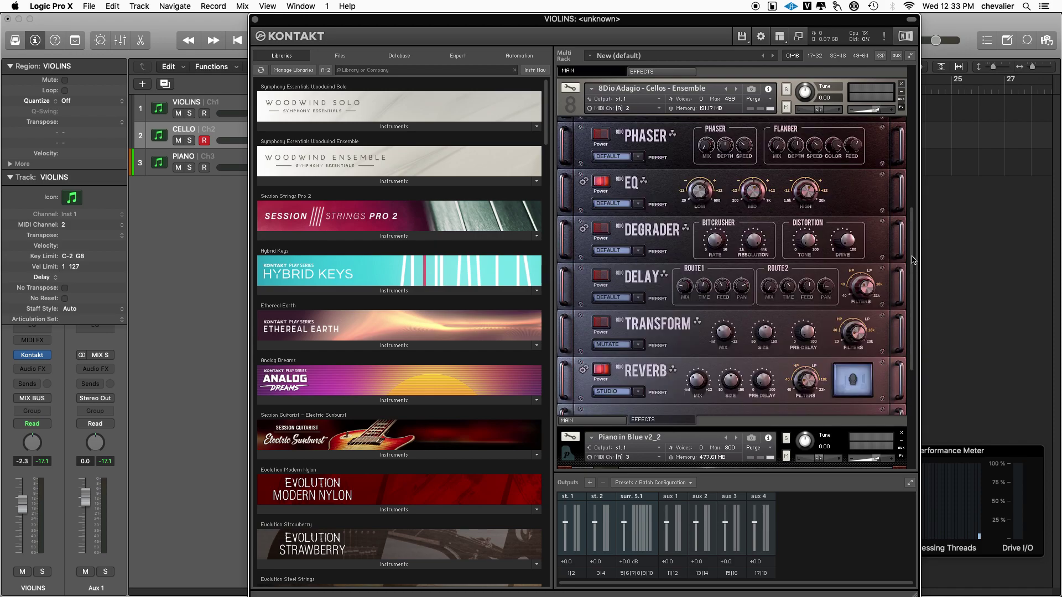
pyautogui.moveTo(912, 259)
pyautogui.mouseDown()
pyautogui.moveTo(907, 277)
pyautogui.moveTo(904, 248)
pyautogui.mouseUp()
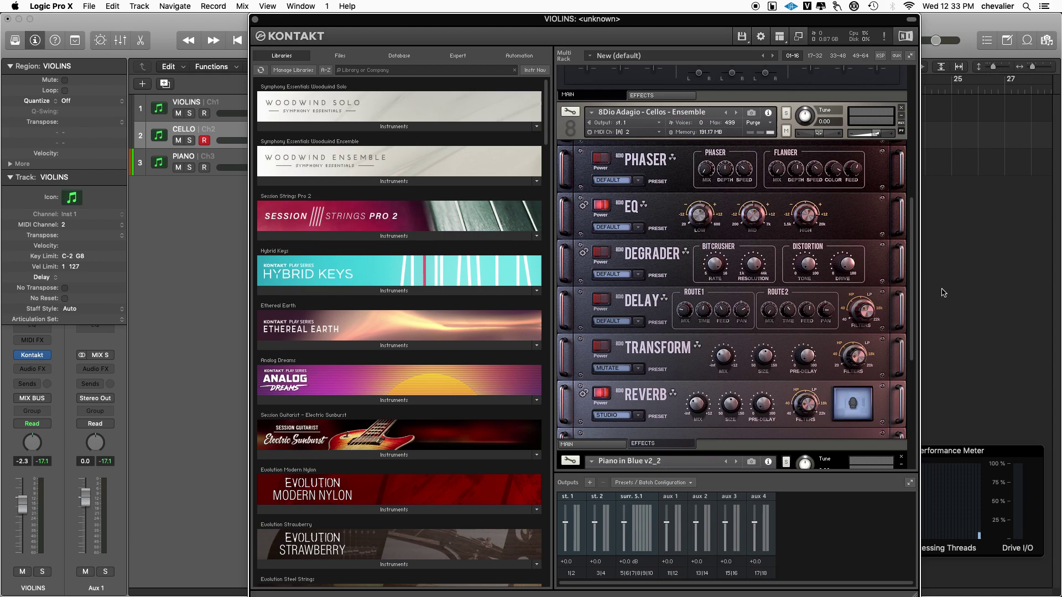
pyautogui.click(610, 445)
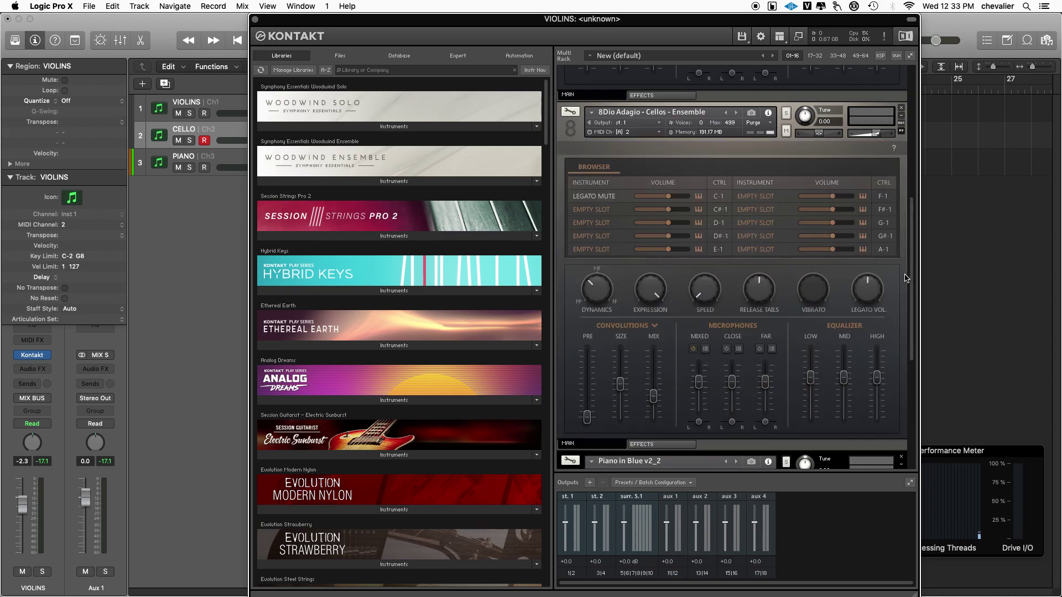
pyautogui.moveTo(907, 279); pyautogui.dragTo(915, 433)
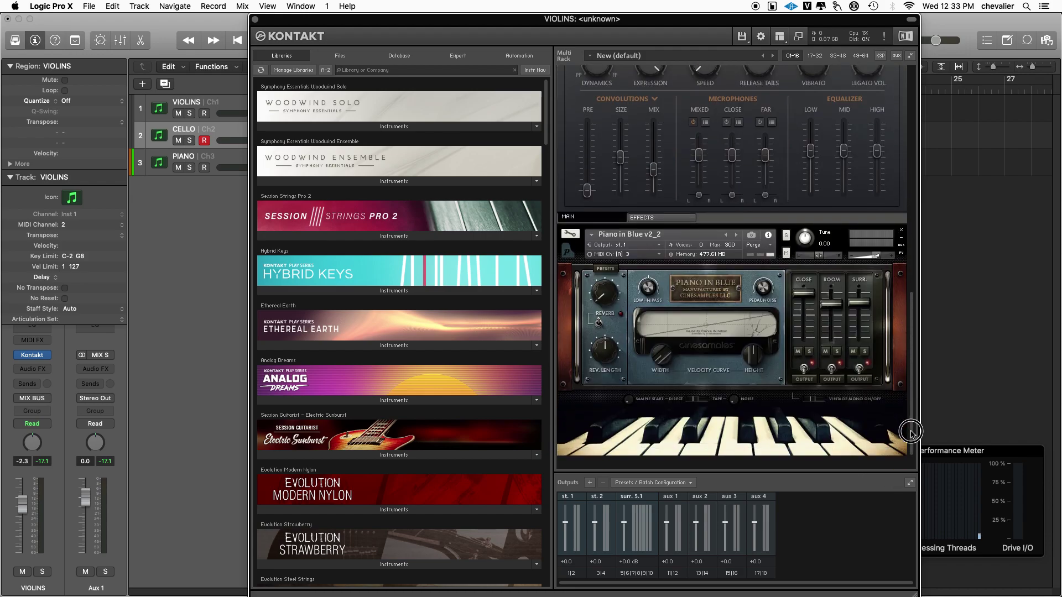
# Step: Route Piano in Blue's Close, Room and Surround mic outputs to Kontakt's st. 2
pyautogui.click(815, 376)
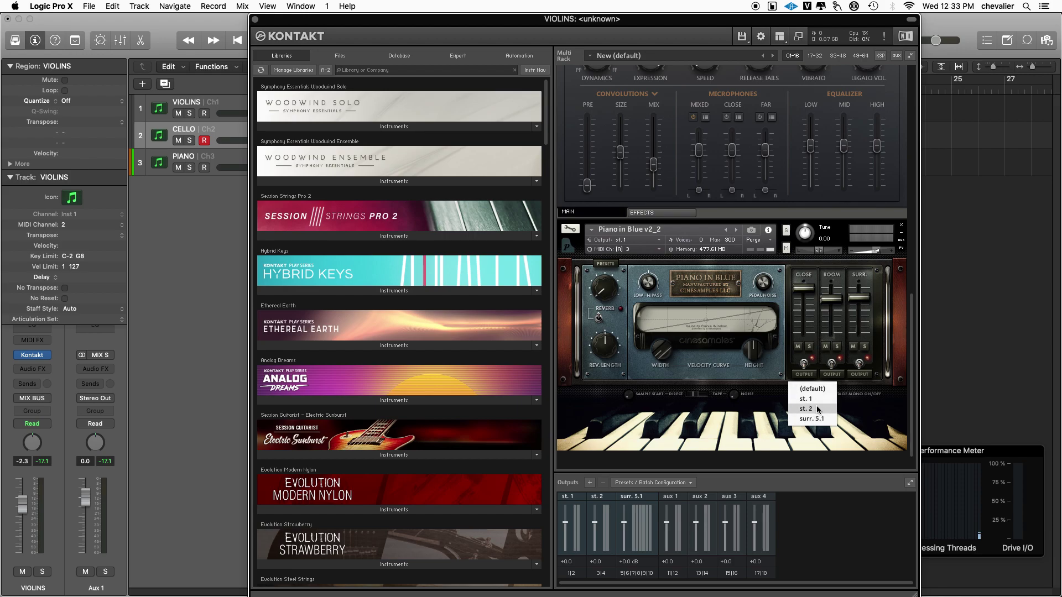
pyautogui.click(818, 408)
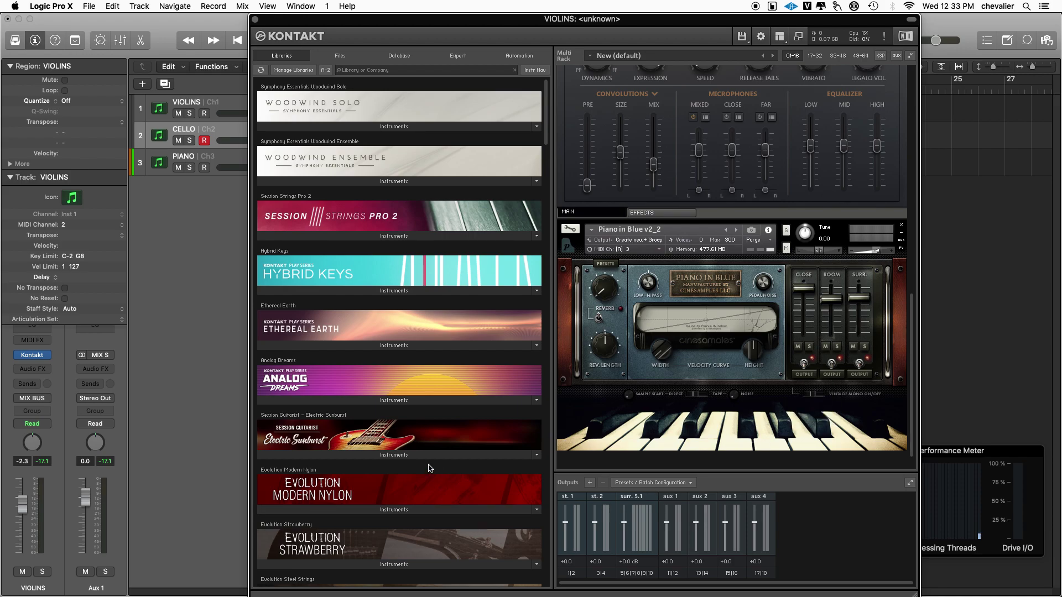
pyautogui.click(215, 165)
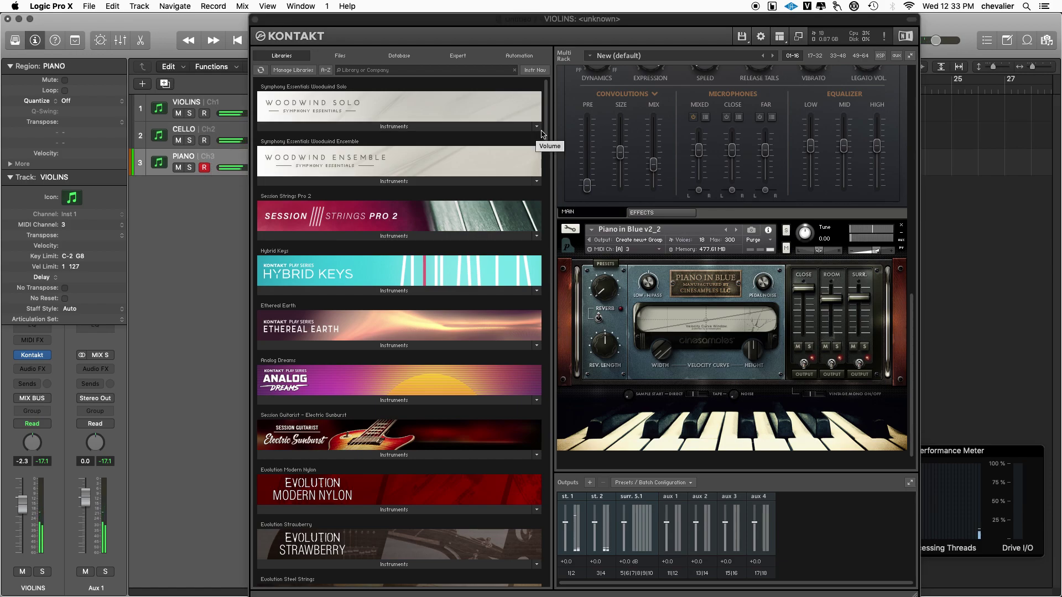
pyautogui.click(838, 376)
pyautogui.click(844, 399)
pyautogui.click(858, 376)
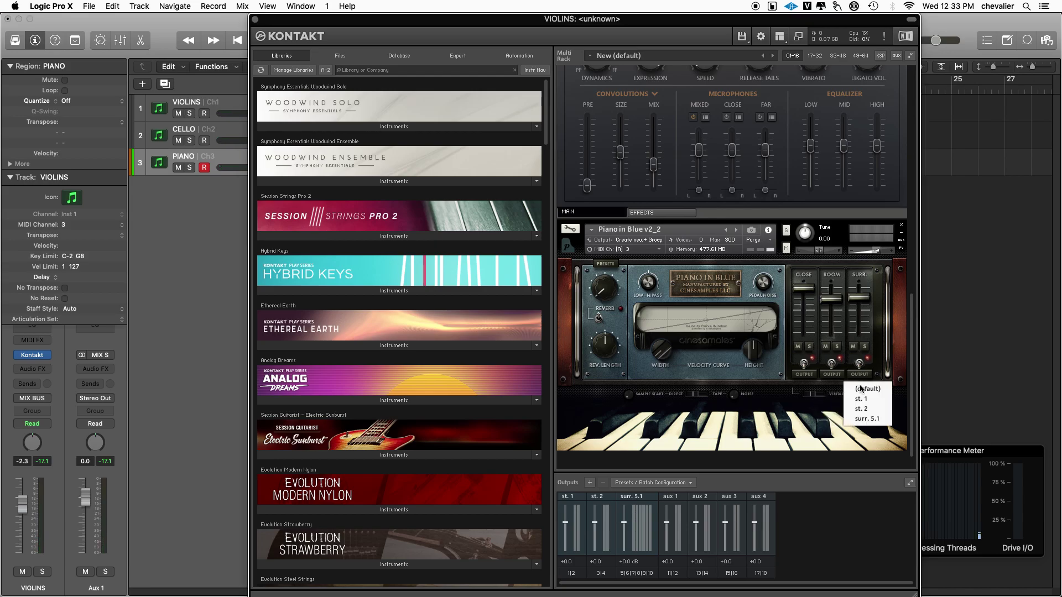
pyautogui.click(863, 409)
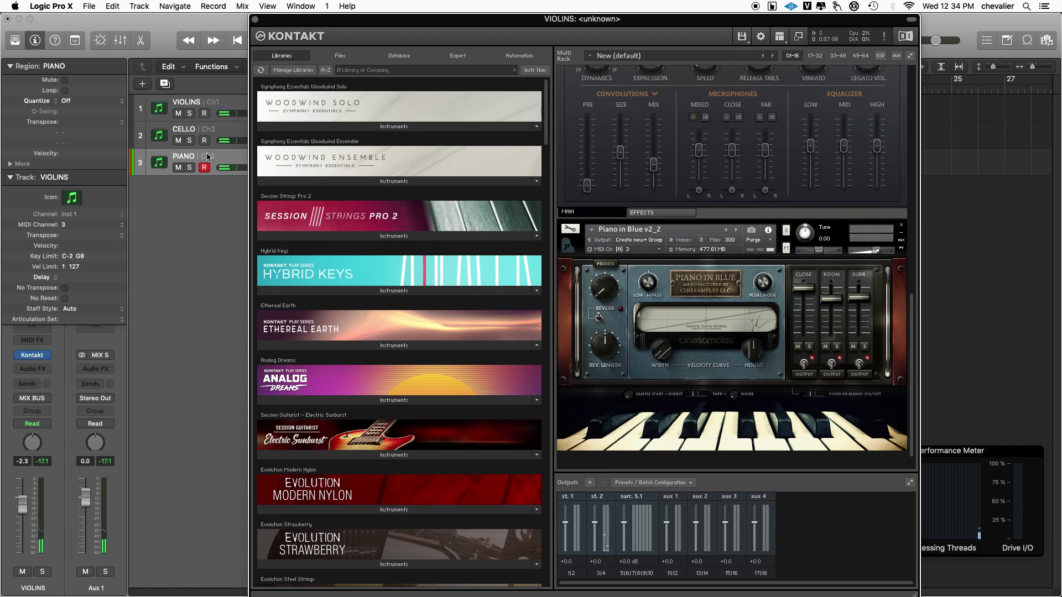
# Step: Add two aux channels under the Kontakt strip for outputs 3-4 and 5-6
pyautogui.moveTo(406, 30); pyautogui.dragTo(796, 40)
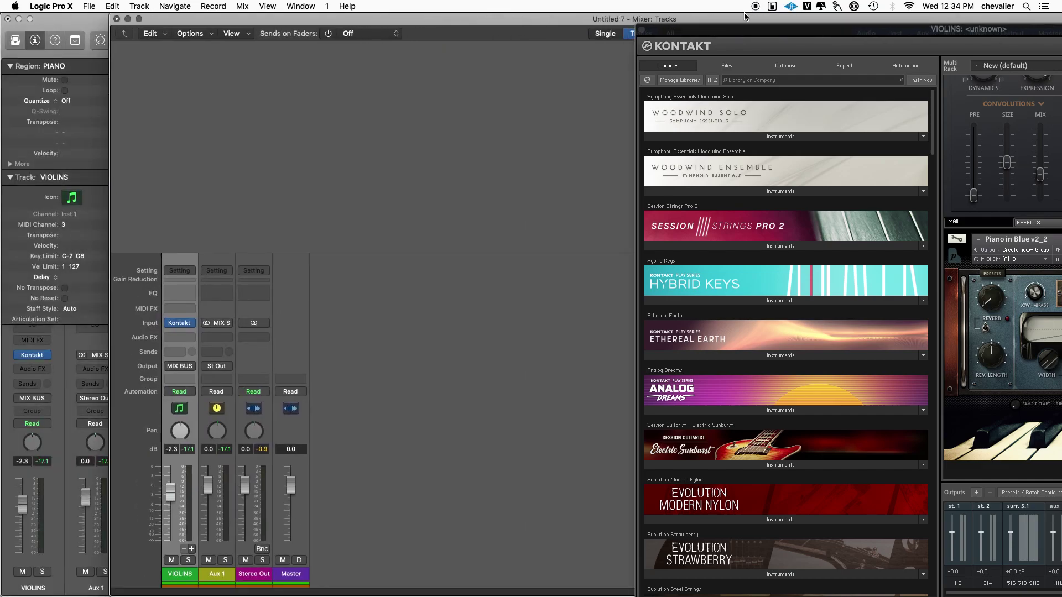
pyautogui.click(192, 548)
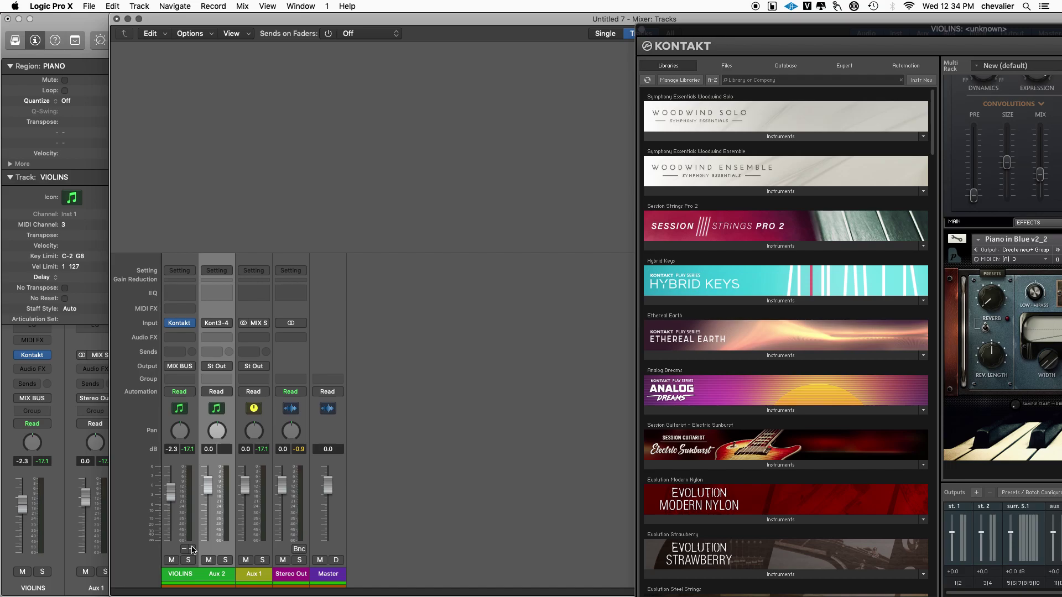
pyautogui.click(191, 548)
# Step: Name the new aux channels PIANO and CELLO, and rename Aux 1 to MIX BUS
pyautogui.doubleClick(211, 573)
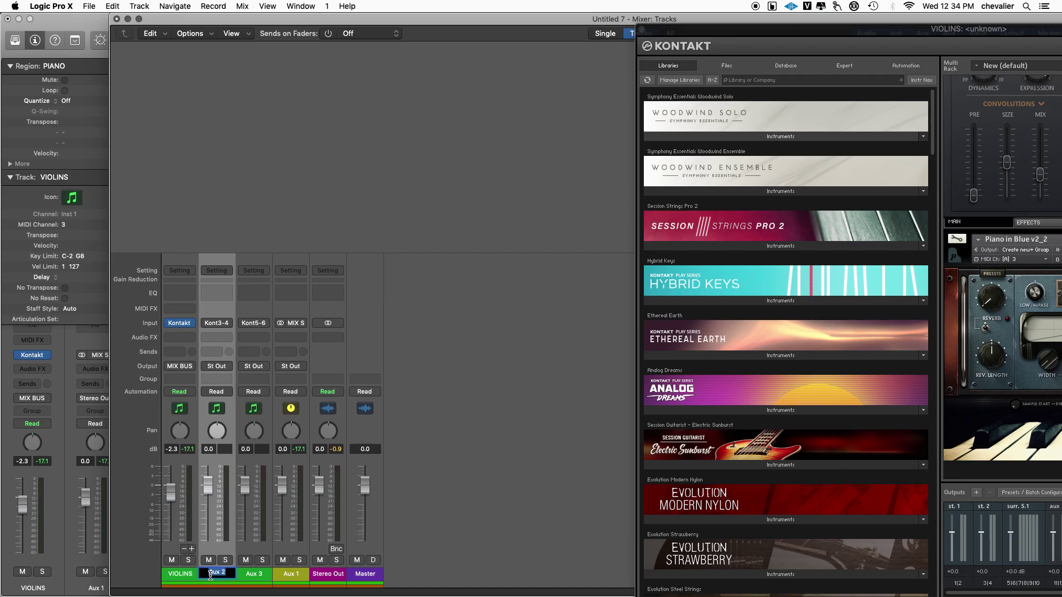
pyautogui.write('PIANO')
pyautogui.press('Tab')
pyautogui.write('CE')
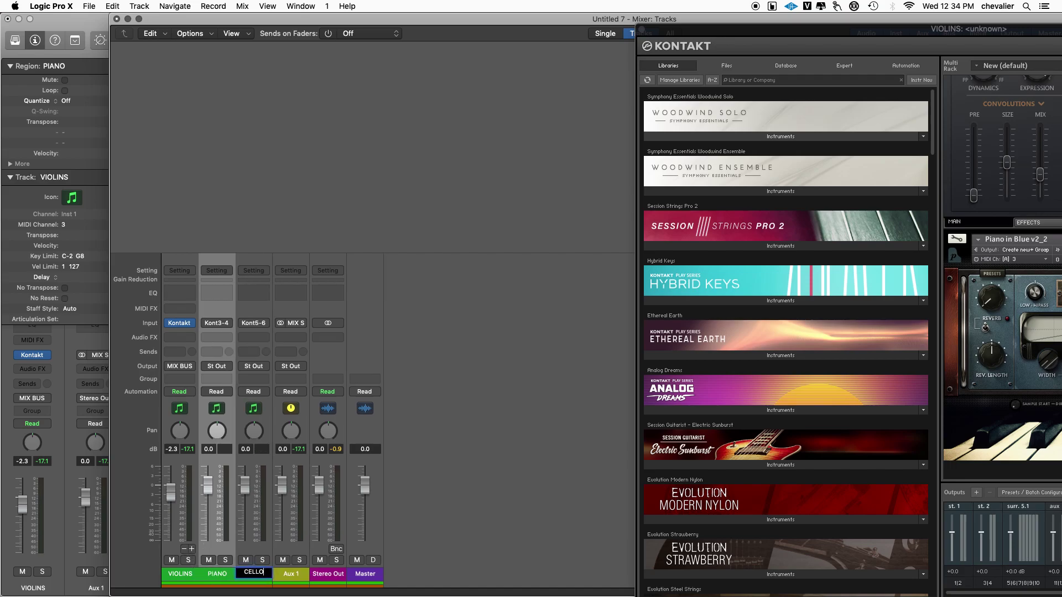
pyautogui.write('LLO')
pyautogui.press('Return')
pyautogui.doubleClick(299, 576)
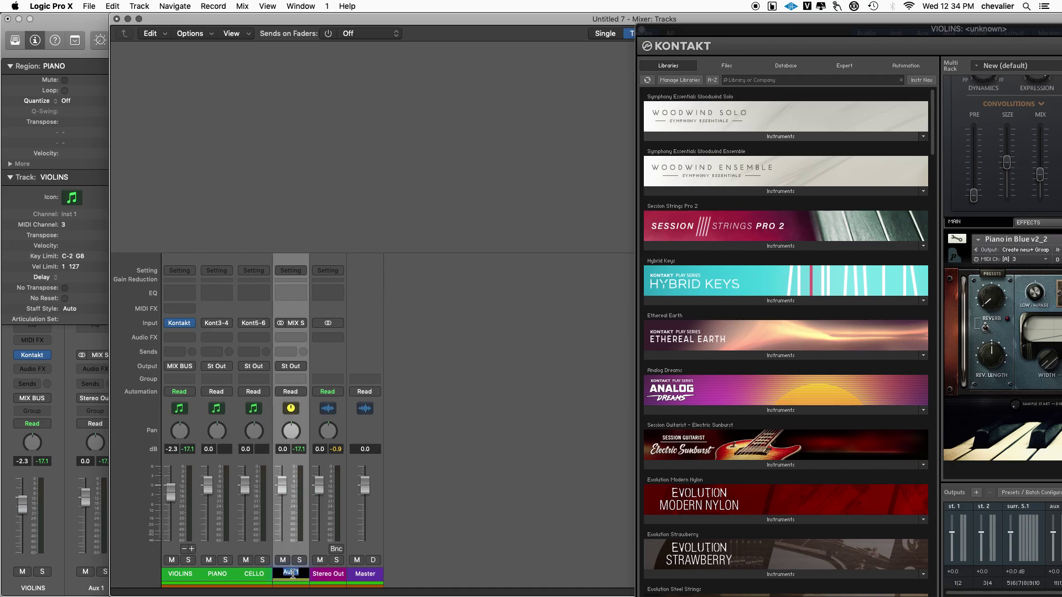
pyautogui.write('MIX BUS')
pyautogui.press('Return')
pyautogui.click(222, 577)
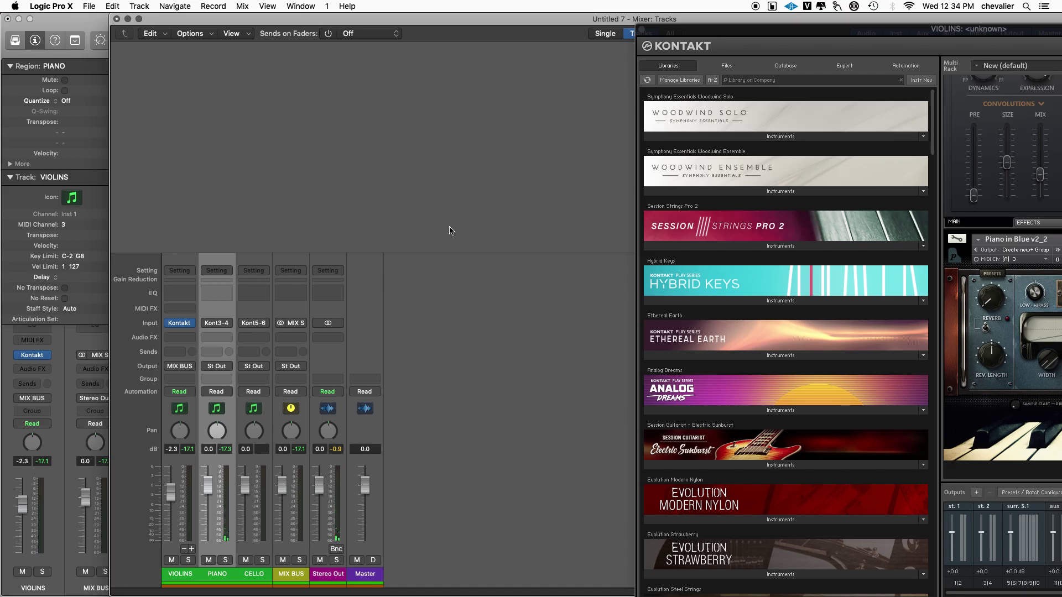
# Step: Route the PIANO and CELLO channels' output to the MIX BUS
pyautogui.click(250, 575)
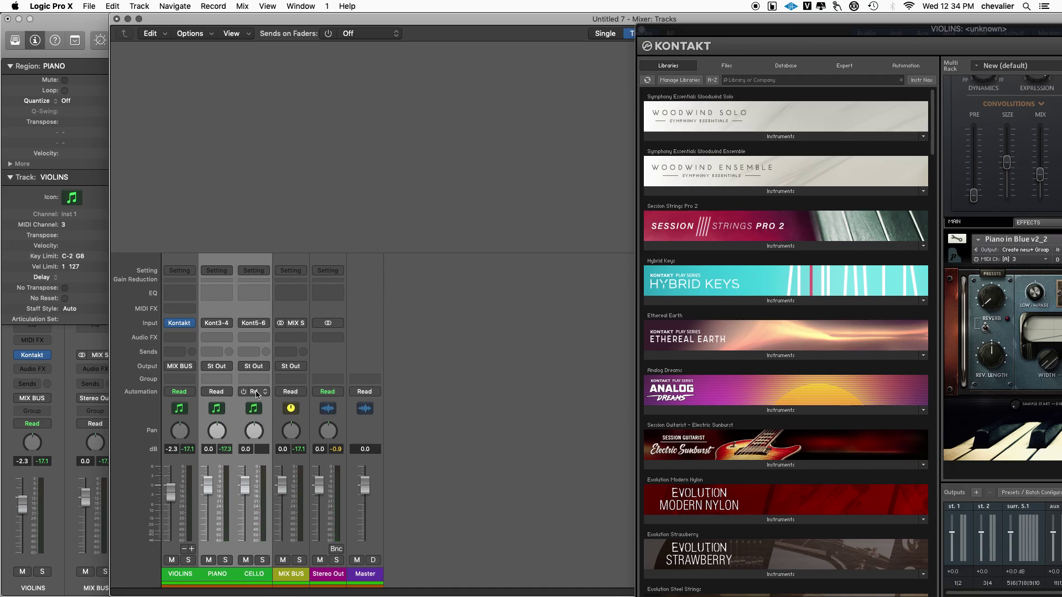
pyautogui.click(253, 366)
pyautogui.click(278, 407)
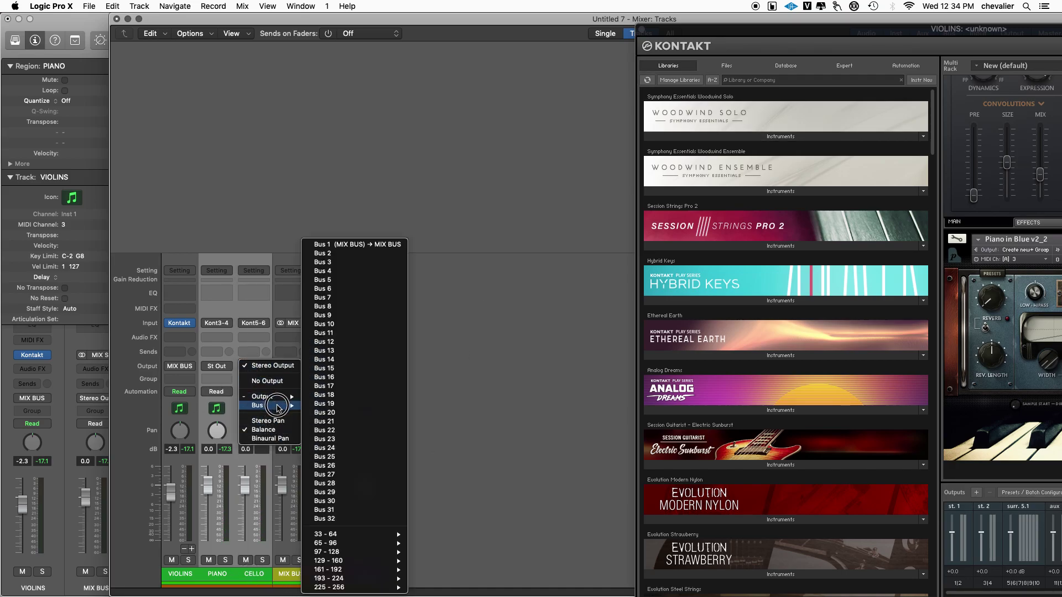
pyautogui.click(383, 245)
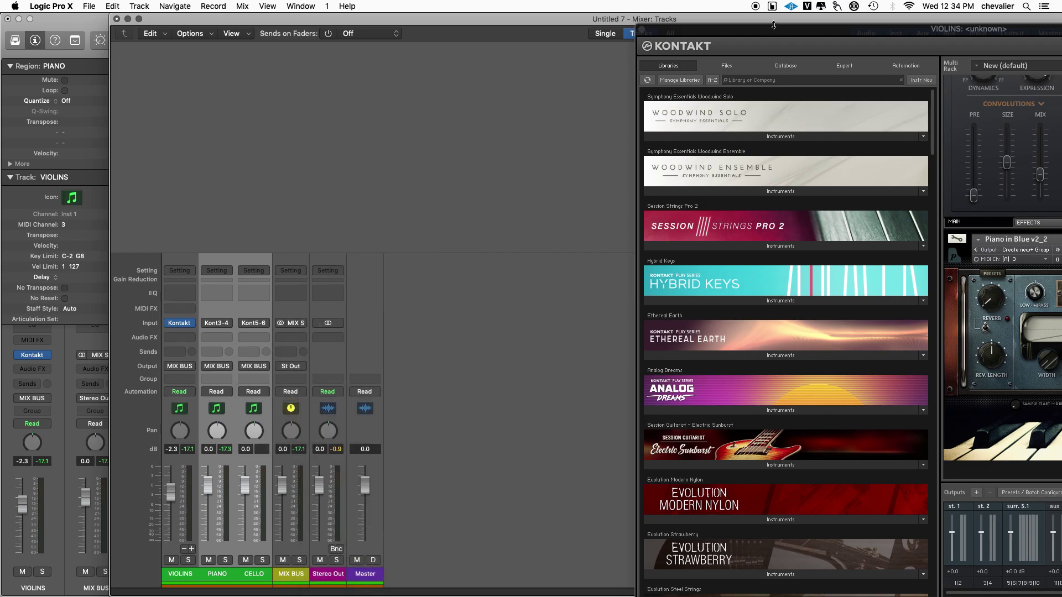
# Step: In Kontakt, set the Adagio Cellos instrument's output to surr. 5.1
pyautogui.moveTo(858, 33); pyautogui.dragTo(415, 22)
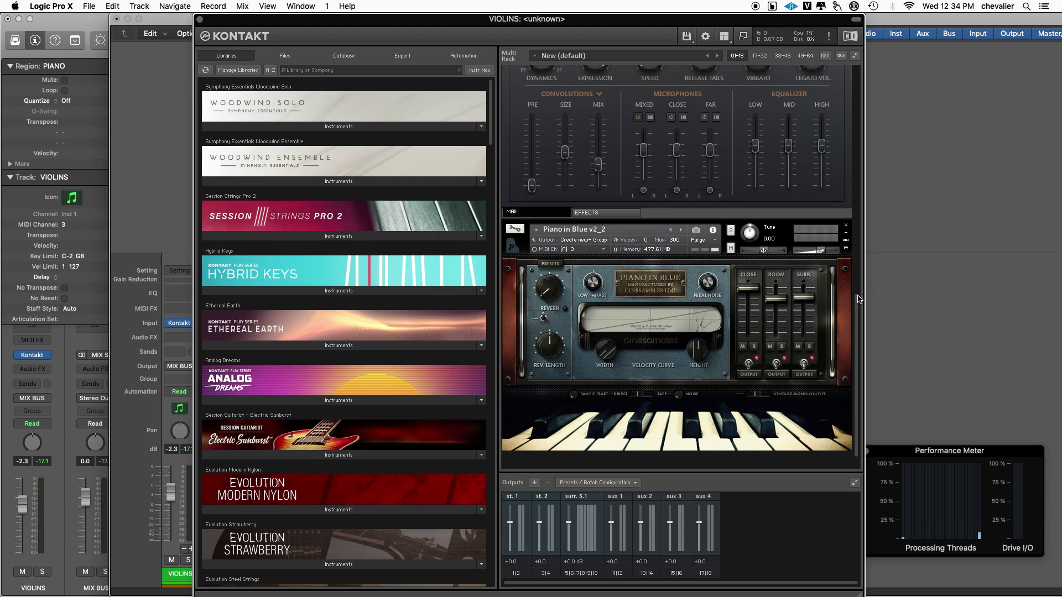
pyautogui.moveTo(860, 299); pyautogui.dragTo(844, 159)
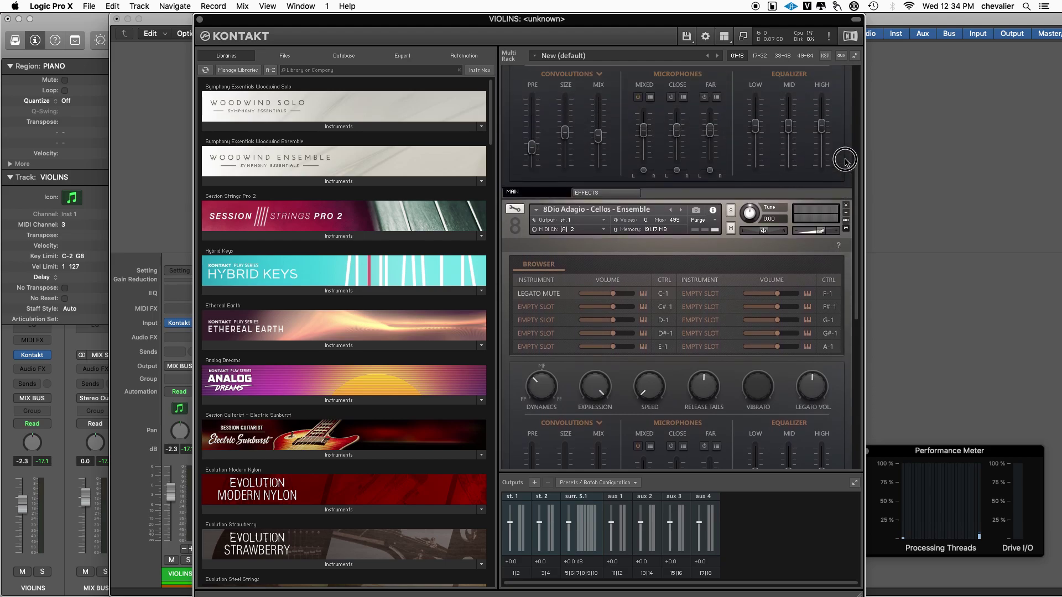
pyautogui.click(606, 221)
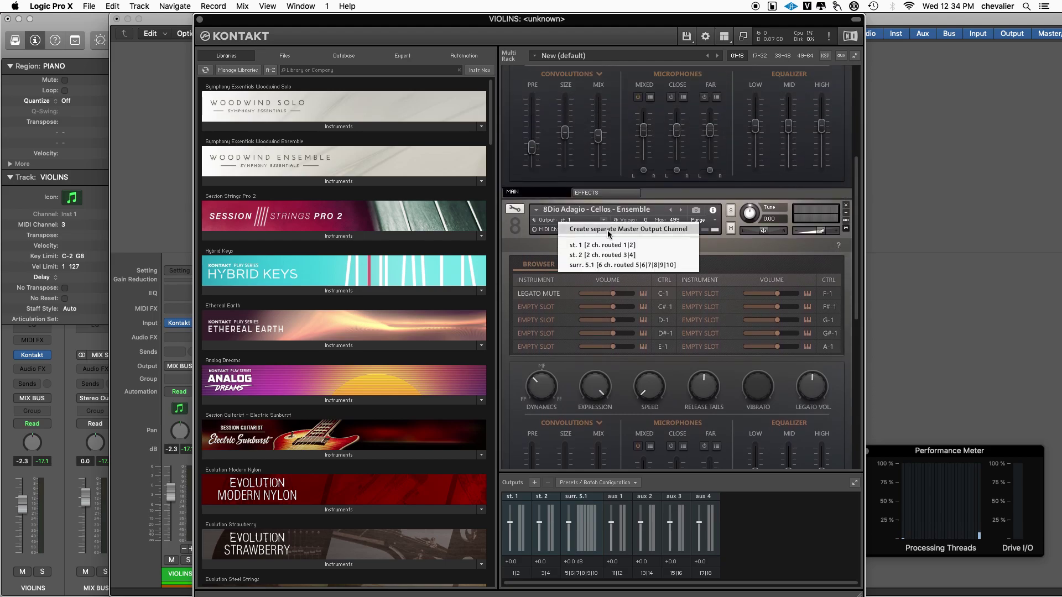
pyautogui.click(620, 265)
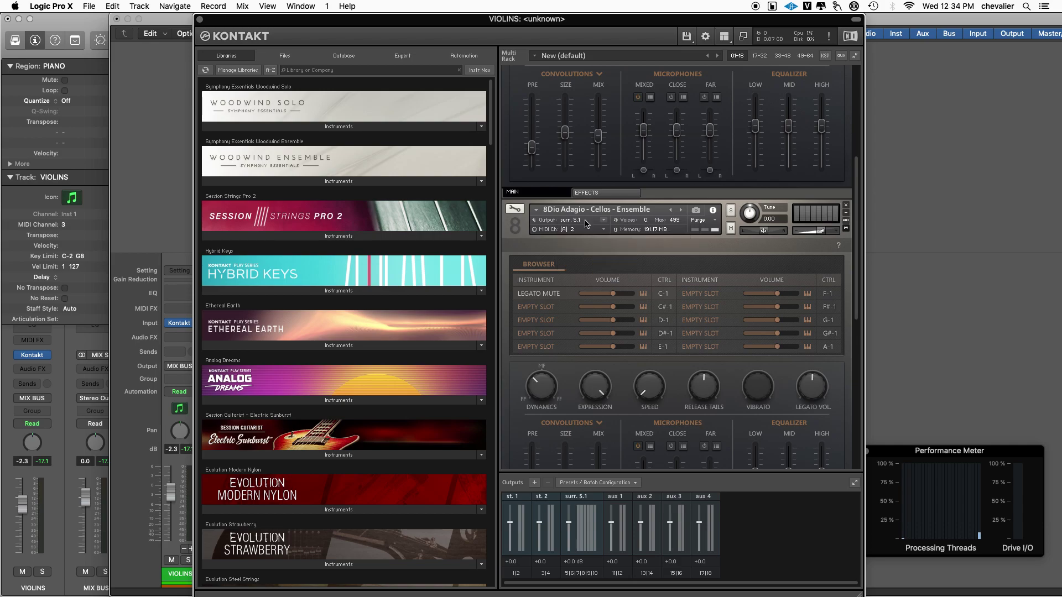
pyautogui.moveTo(538, 21); pyautogui.dragTo(849, 17)
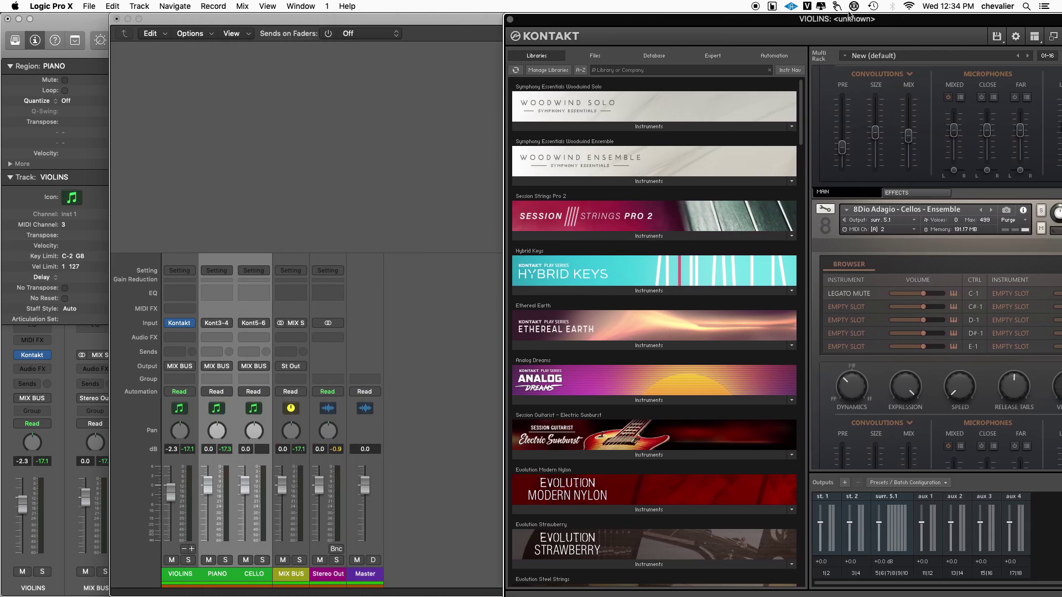
# Step: Close the mixer and select and record-arm the CELLO track
pyautogui.click(254, 575)
pyautogui.press('super+w')
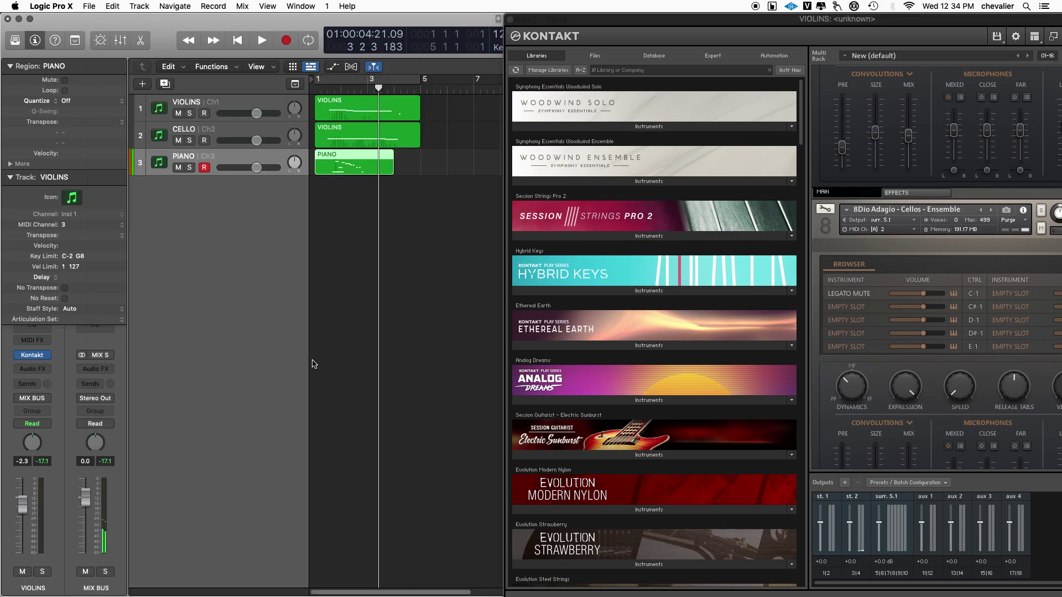
pyautogui.click(266, 130)
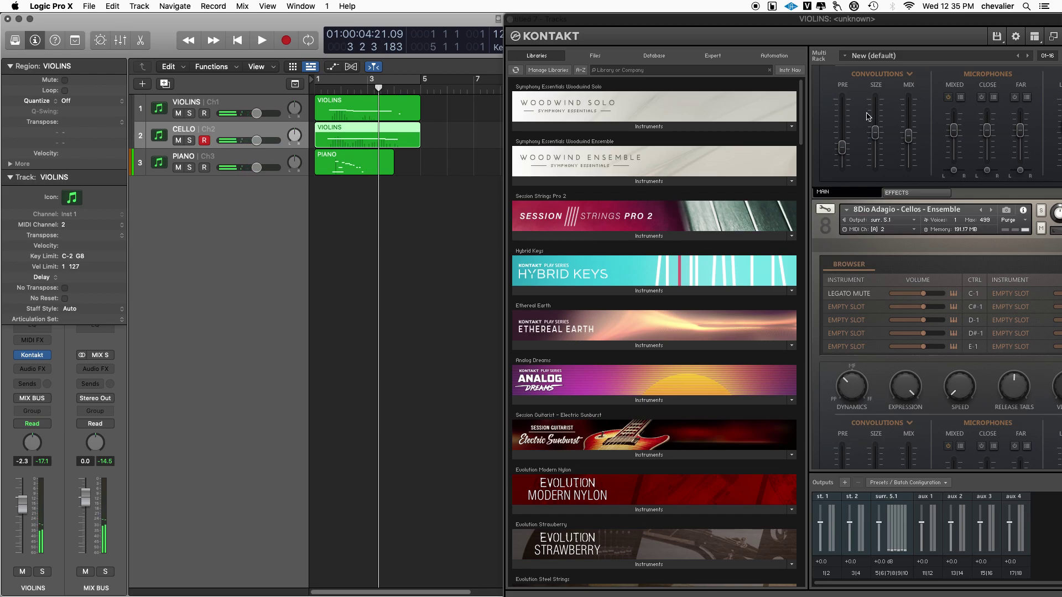
# Step: Load the 'Logic Pro X 10 stereo outputs 080419' output preset in Kontakt
pyautogui.moveTo(867, 22); pyautogui.dragTo(669, 29)
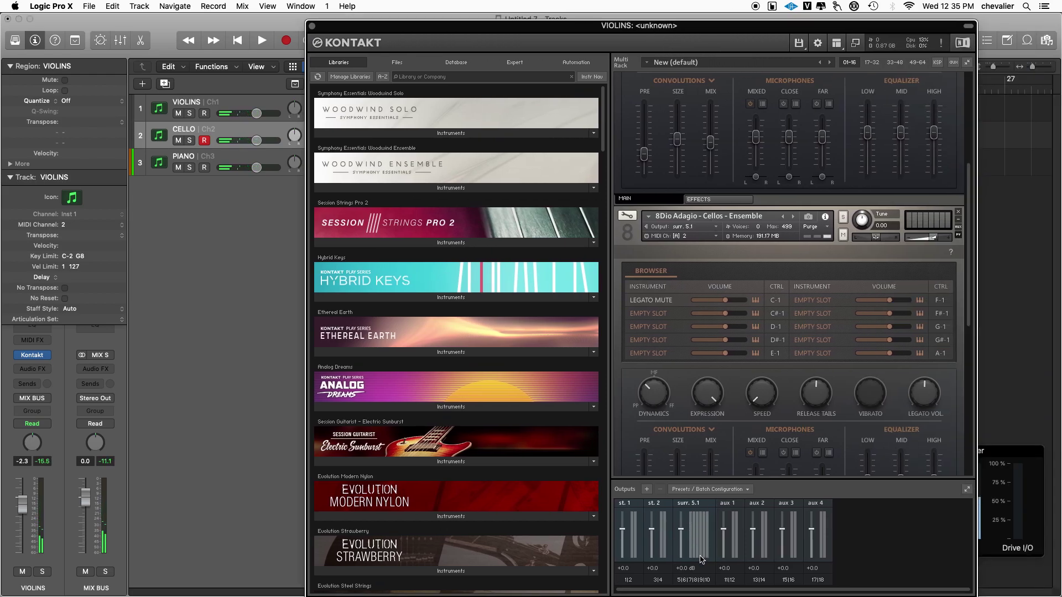
pyautogui.click(748, 490)
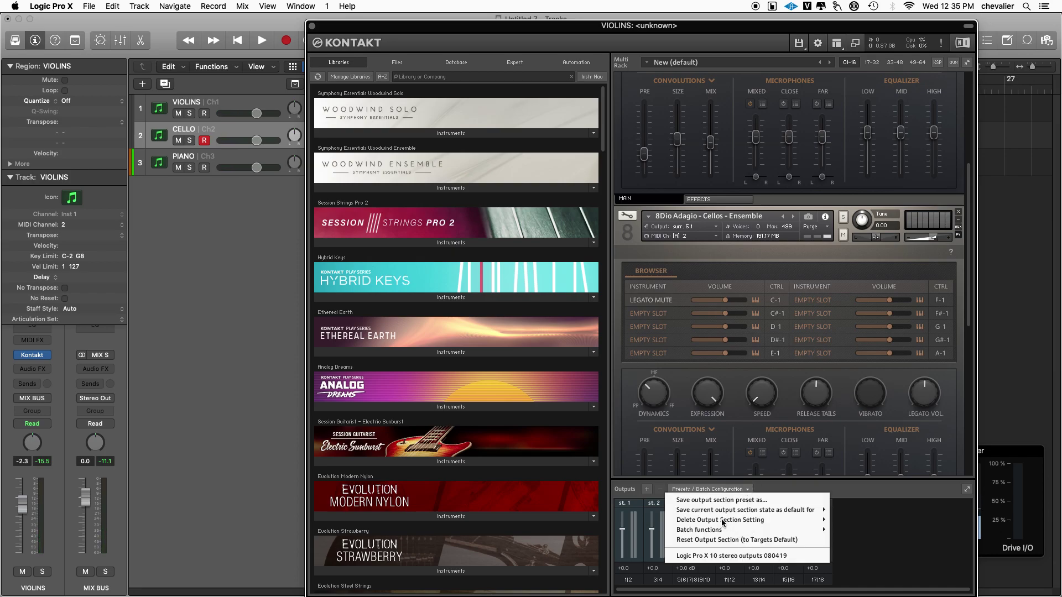
pyautogui.moveTo(722, 523)
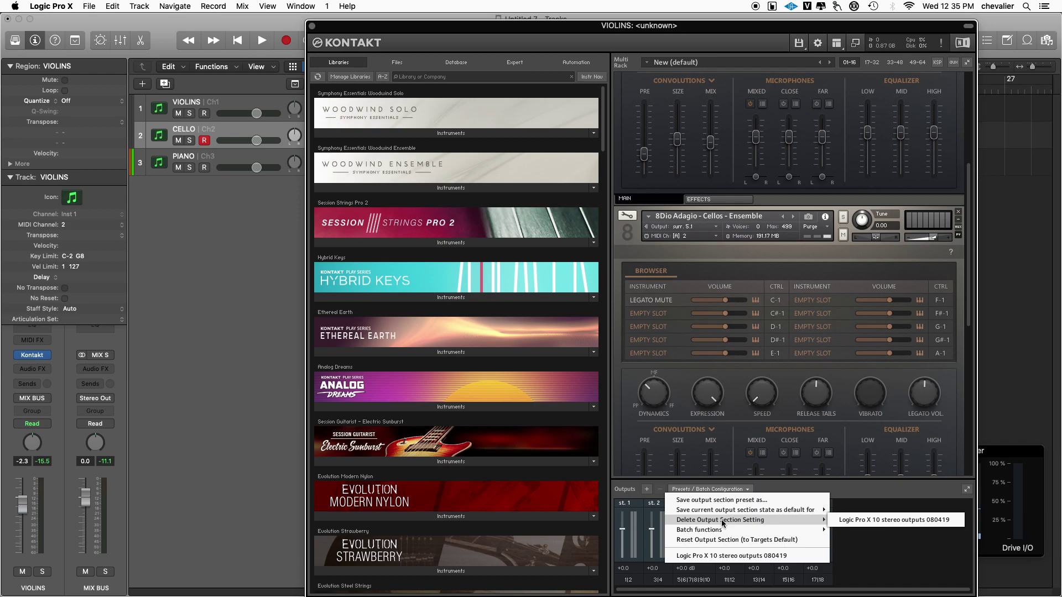
pyautogui.click(695, 555)
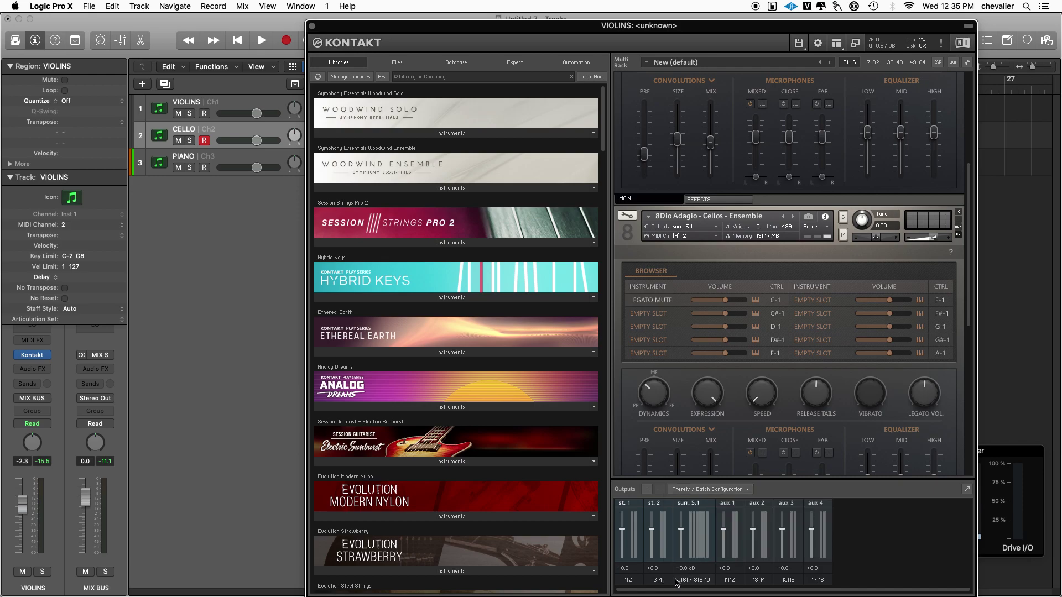
# Step: Change the surr. 5.1 output to 2 audio channels and rename it CELLO
pyautogui.click(681, 578)
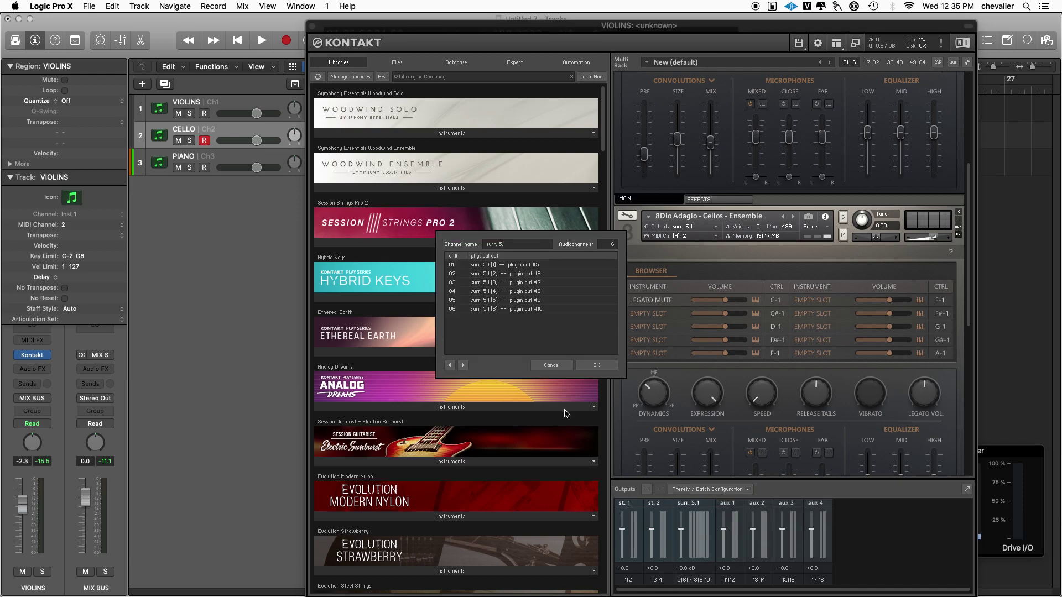
pyautogui.click(513, 299)
pyautogui.click(481, 284)
pyautogui.moveTo(605, 247); pyautogui.dragTo(610, 281)
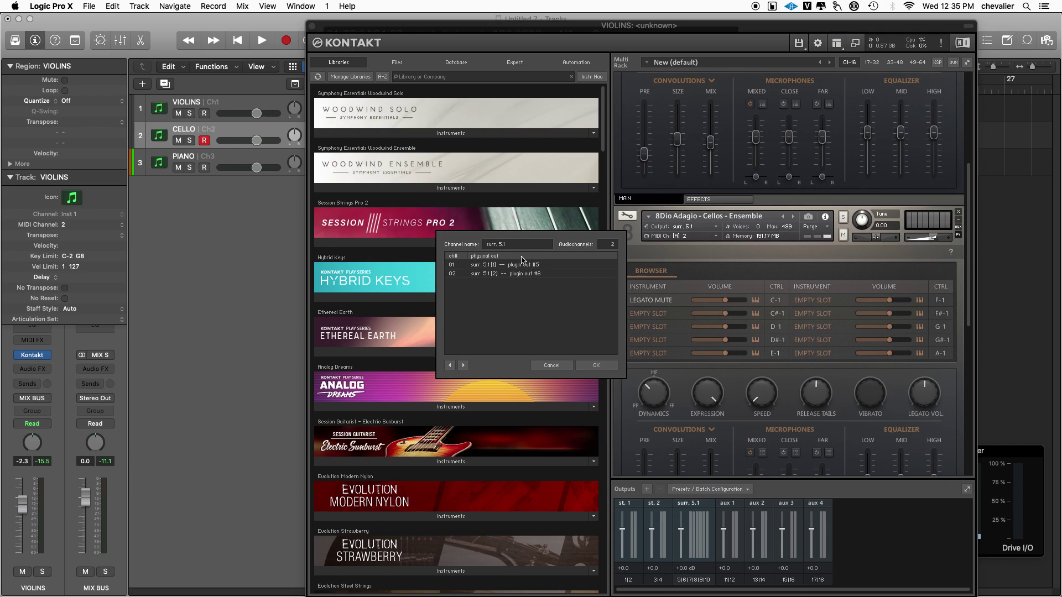
pyautogui.doubleClick(493, 244)
pyautogui.write('CELLO')
pyautogui.click(580, 366)
pyautogui.click(613, 207)
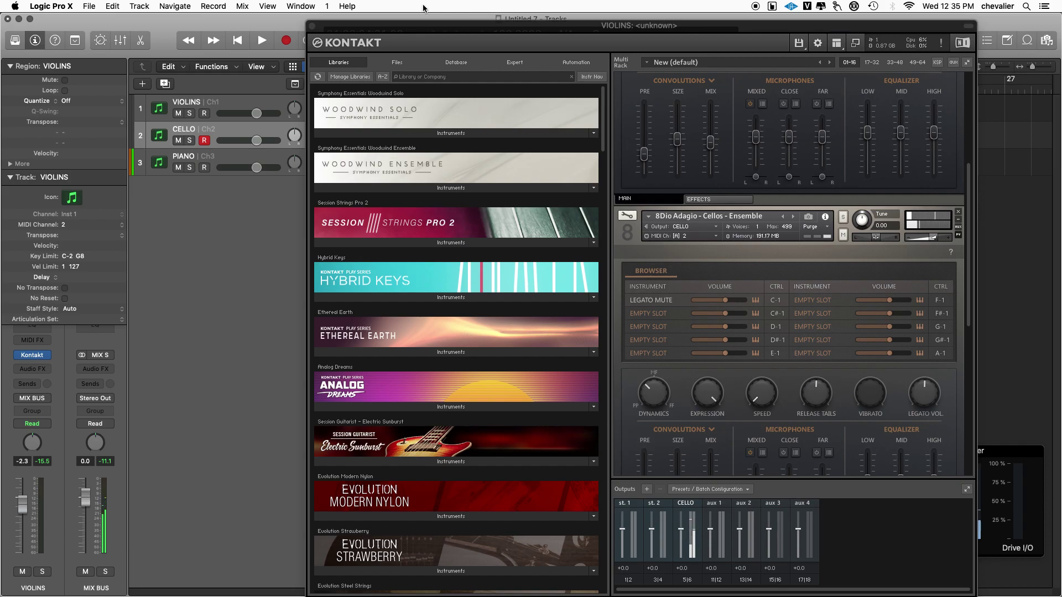
pyautogui.moveTo(428, 41); pyautogui.dragTo(895, 117)
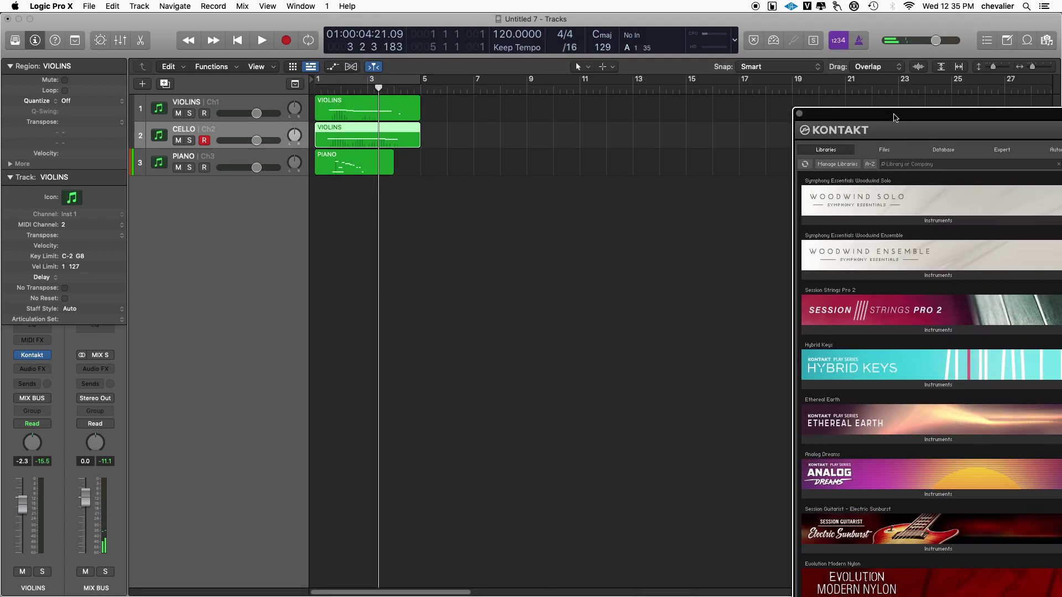
# Step: During playback, solo CELLO, VIOLINS, PIANO, then CELLO again, one at a time
pyautogui.press('super+2')
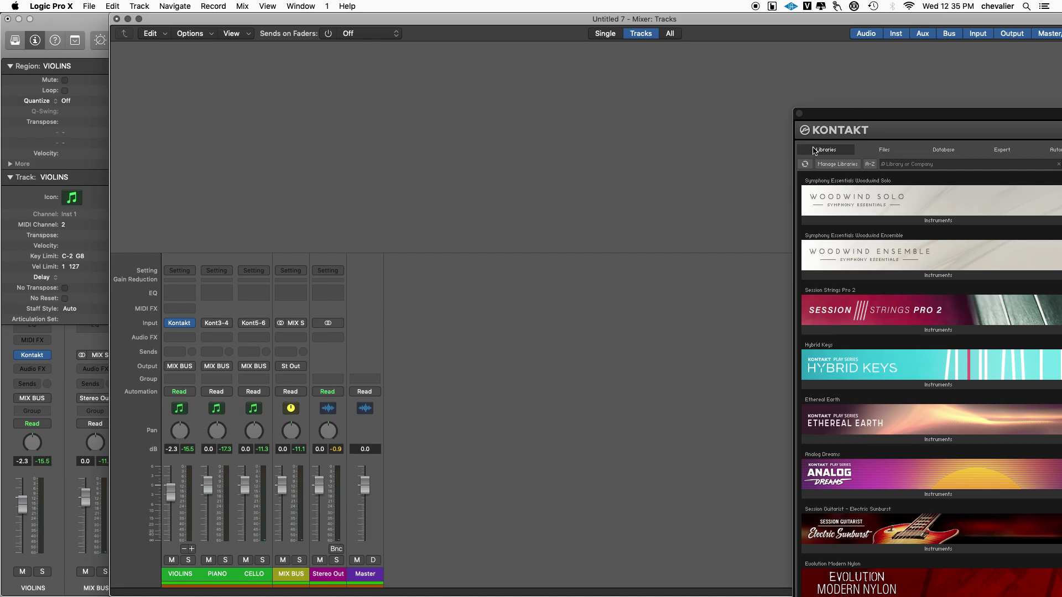
pyautogui.moveTo(892, 119); pyautogui.dragTo(598, 28)
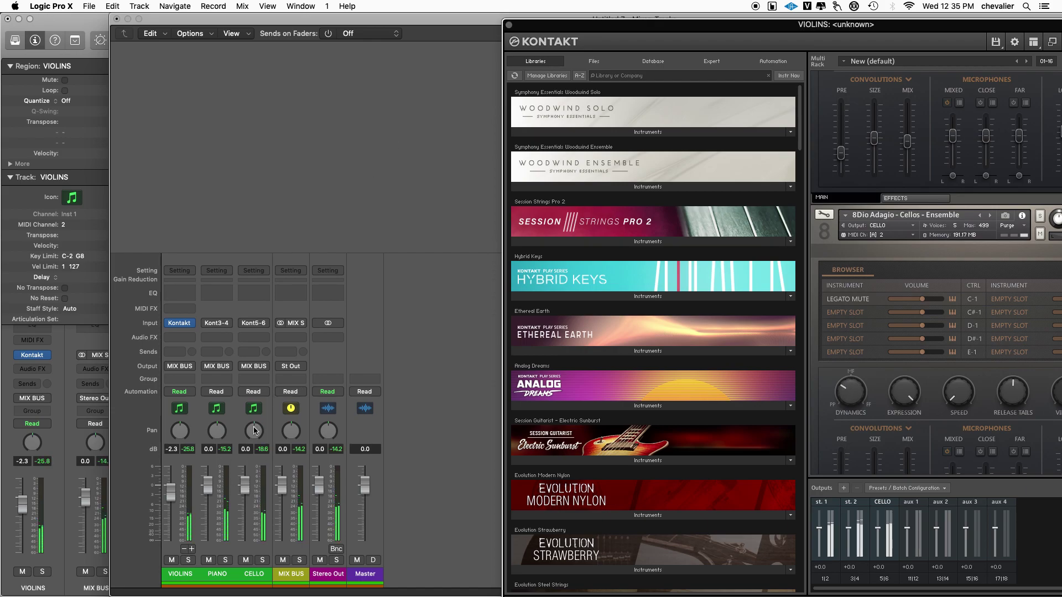
pyautogui.click(264, 560)
pyautogui.click(264, 560)
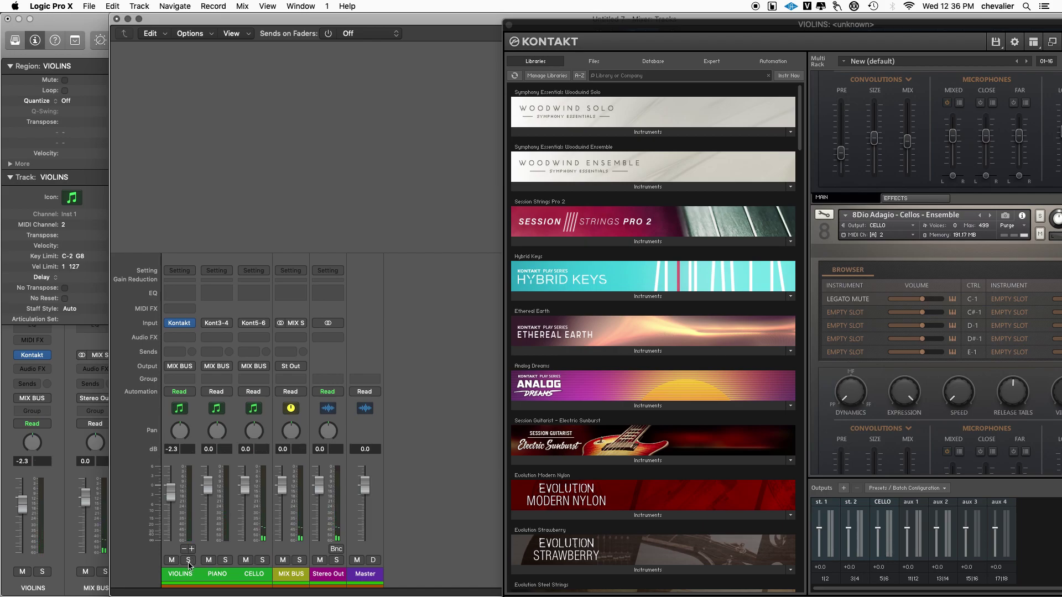
pyautogui.click(188, 560)
pyautogui.click(189, 560)
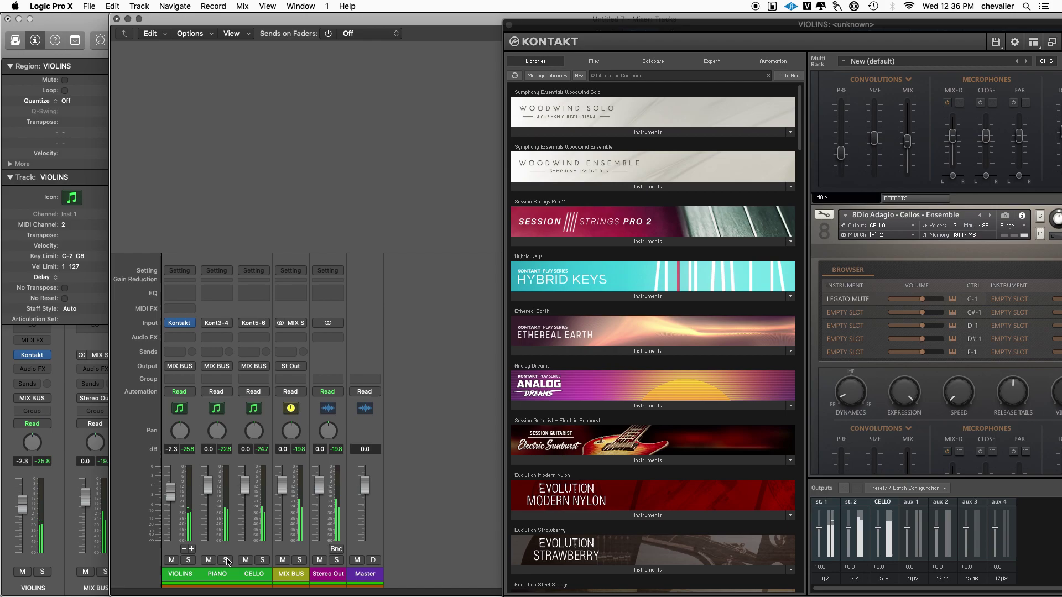
pyautogui.click(225, 560)
pyautogui.click(226, 560)
pyautogui.click(263, 560)
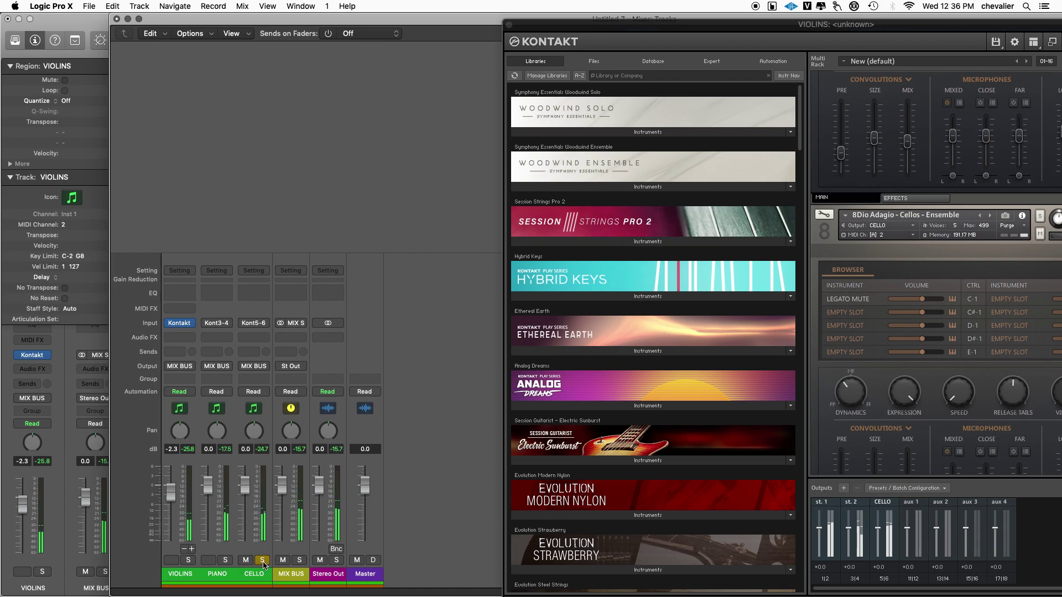
pyautogui.click(262, 561)
# Step: Select the VIOLINS, CELLO and PIANO tracks in turn, shifting the Kontakt window further left
pyautogui.press('super+w')
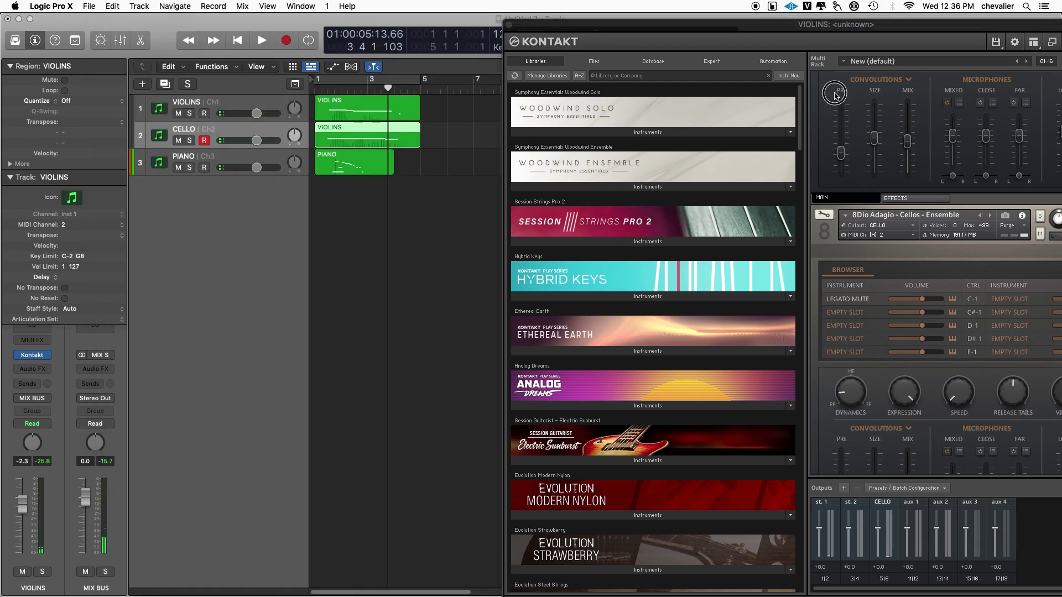
pyautogui.click(236, 116)
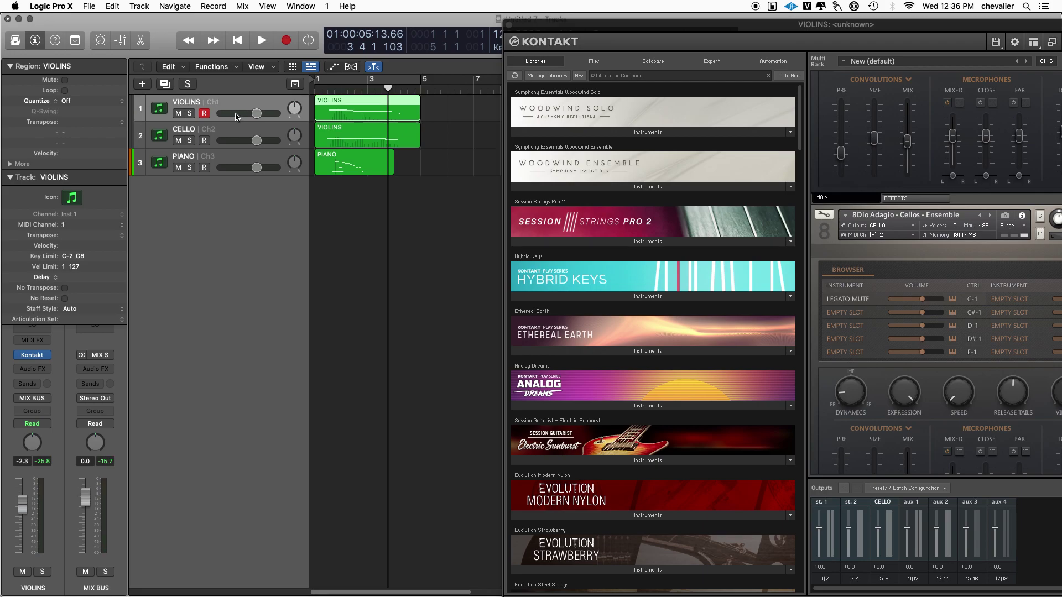
pyautogui.click(232, 131)
pyautogui.click(229, 156)
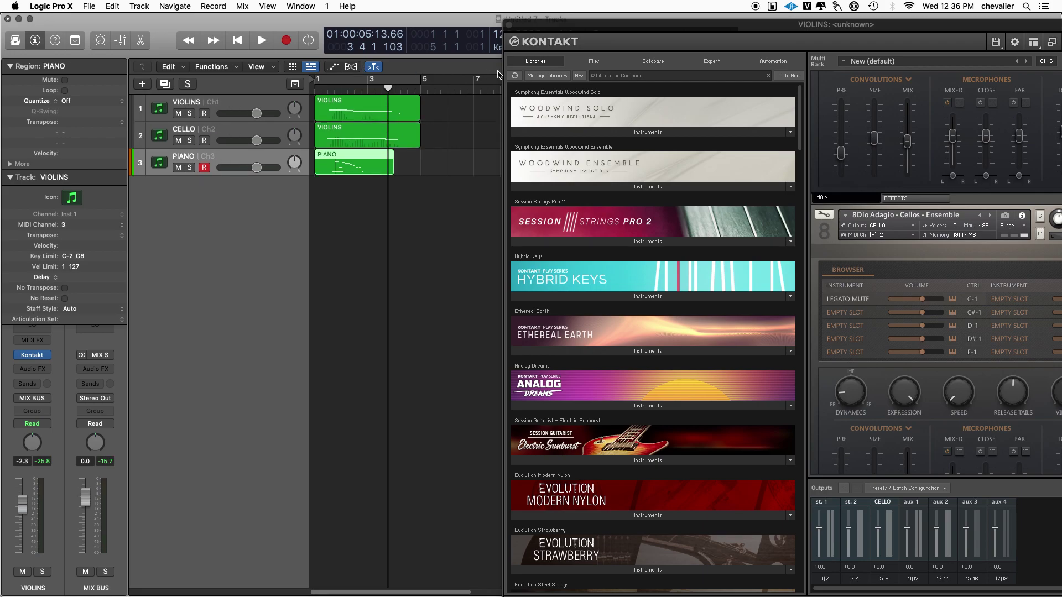
pyautogui.moveTo(806, 27); pyautogui.dragTo(720, 27)
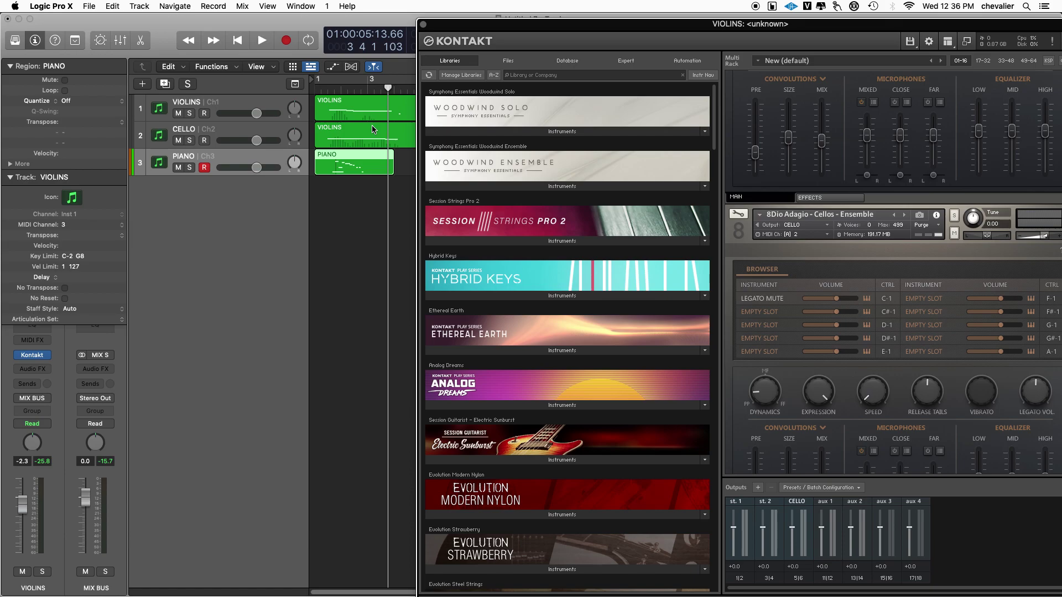
pyautogui.click(220, 131)
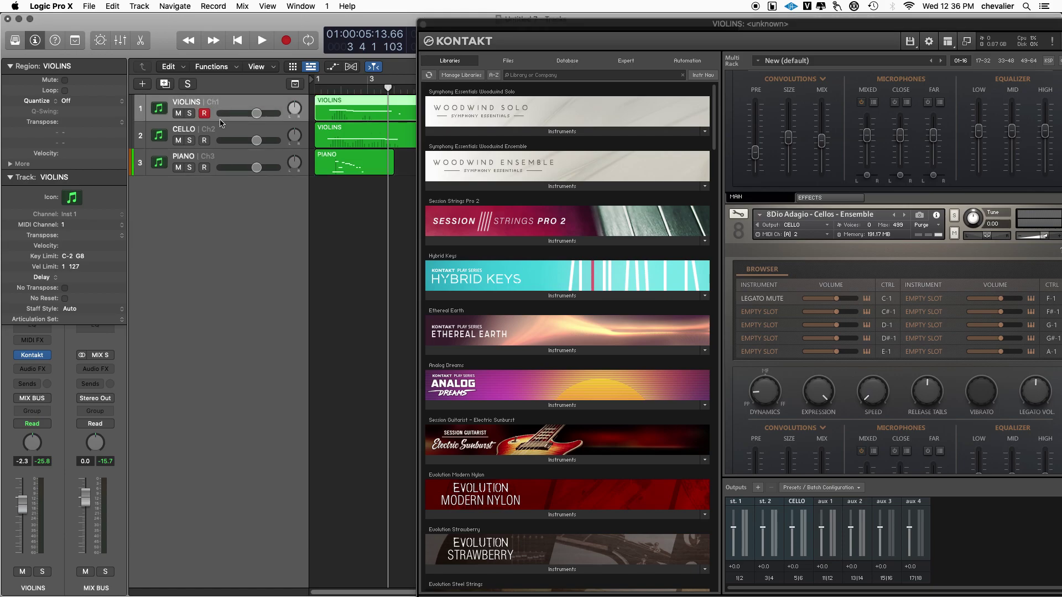
pyautogui.click(216, 159)
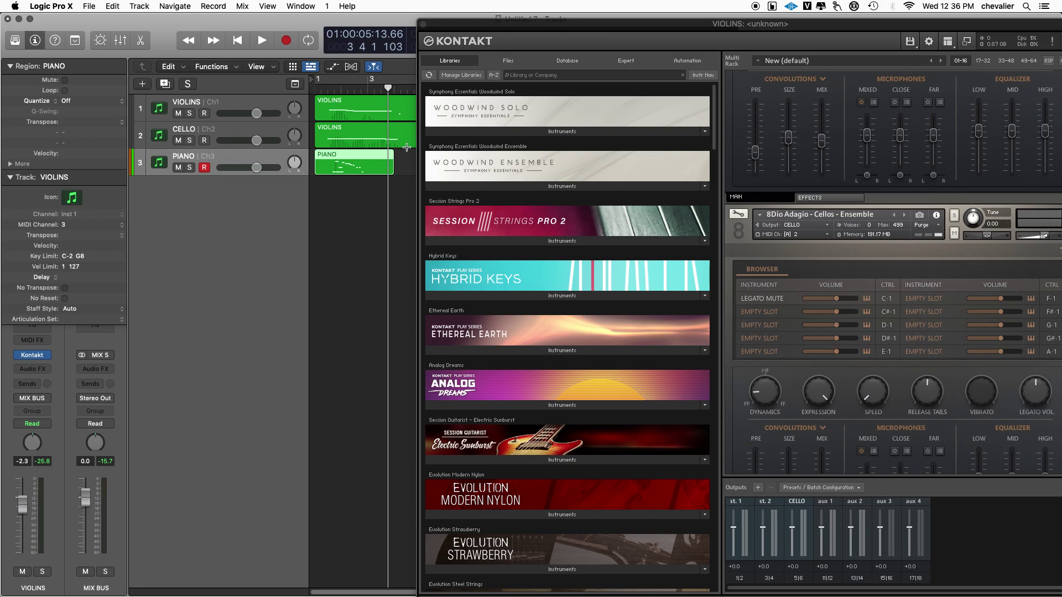
pyautogui.moveTo(645, 21); pyautogui.dragTo(495, 45)
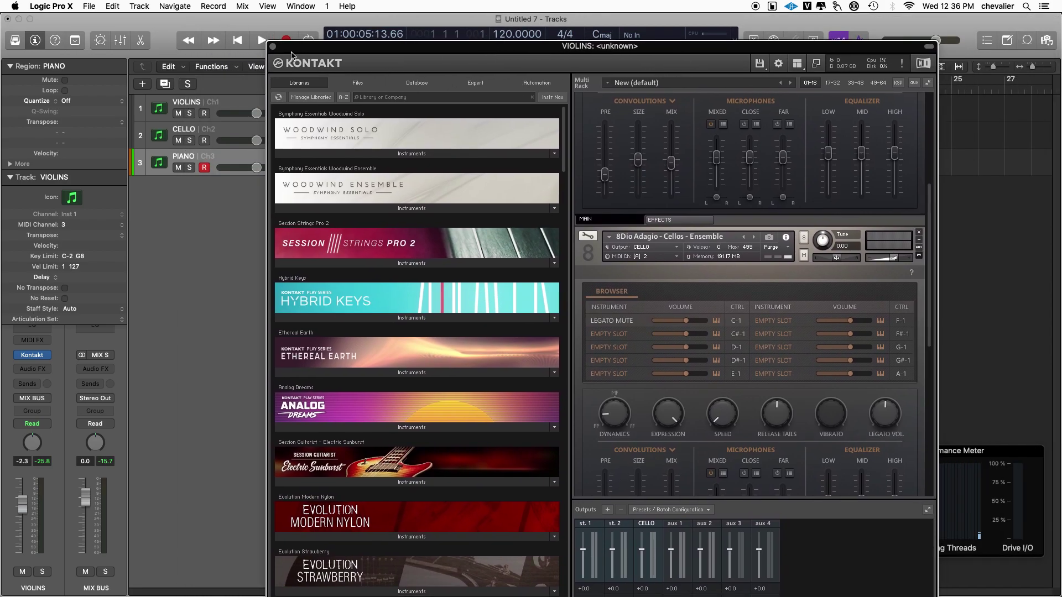
# Step: Close Kontakt and set the CELLO channel's automation mode to Latch in an enlarged mixer
pyautogui.click(273, 47)
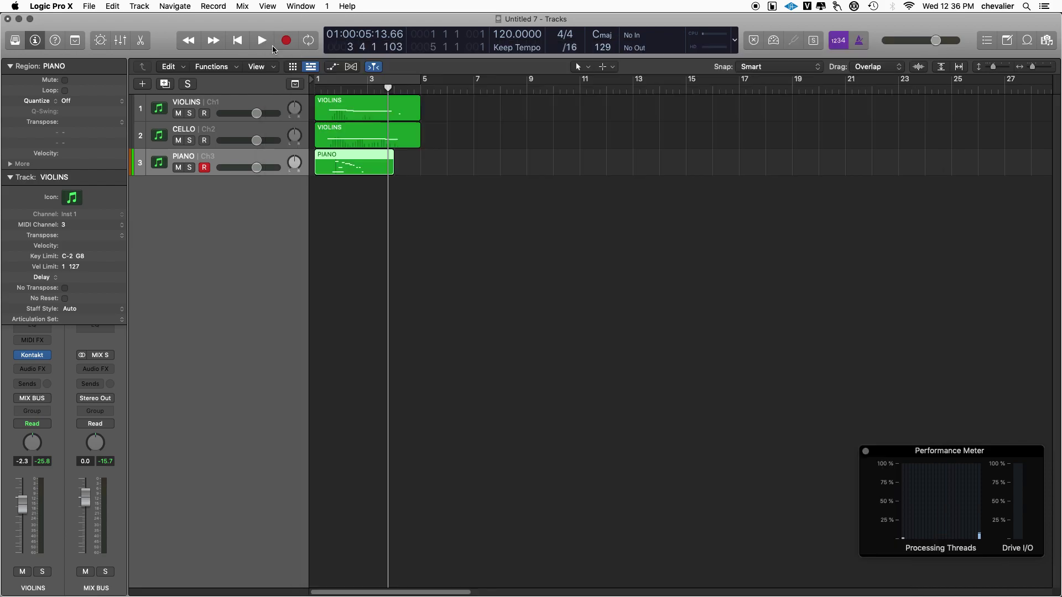
pyautogui.press('super+2')
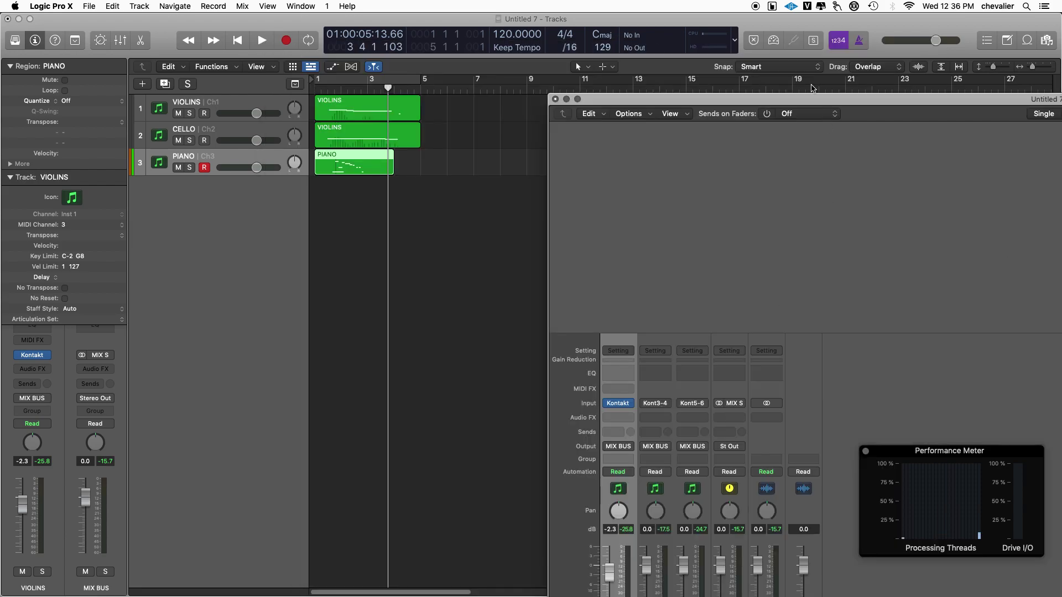
pyautogui.doubleClick(802, 99)
pyautogui.click(507, 570)
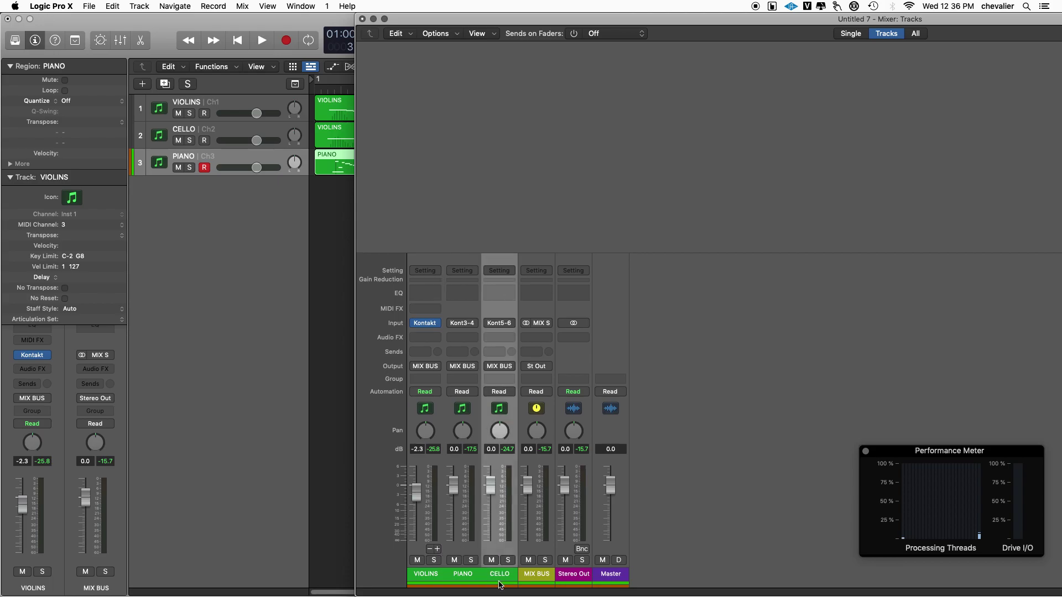
pyautogui.click(507, 391)
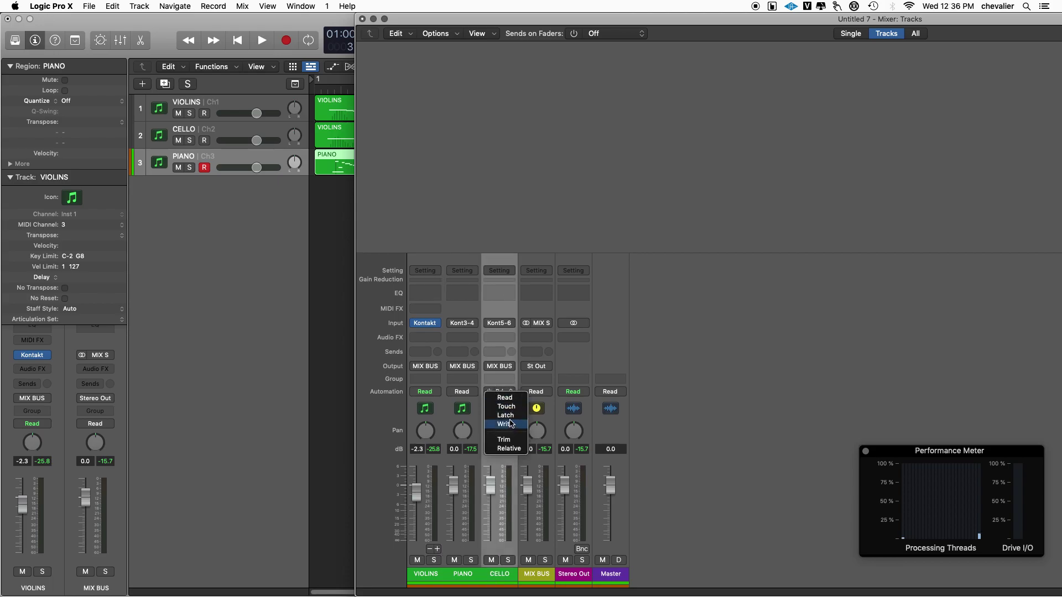
pyautogui.click(506, 414)
# Step: Record a pass of cello volume automation, then switch the automation mode back to Read
pyautogui.press('space')
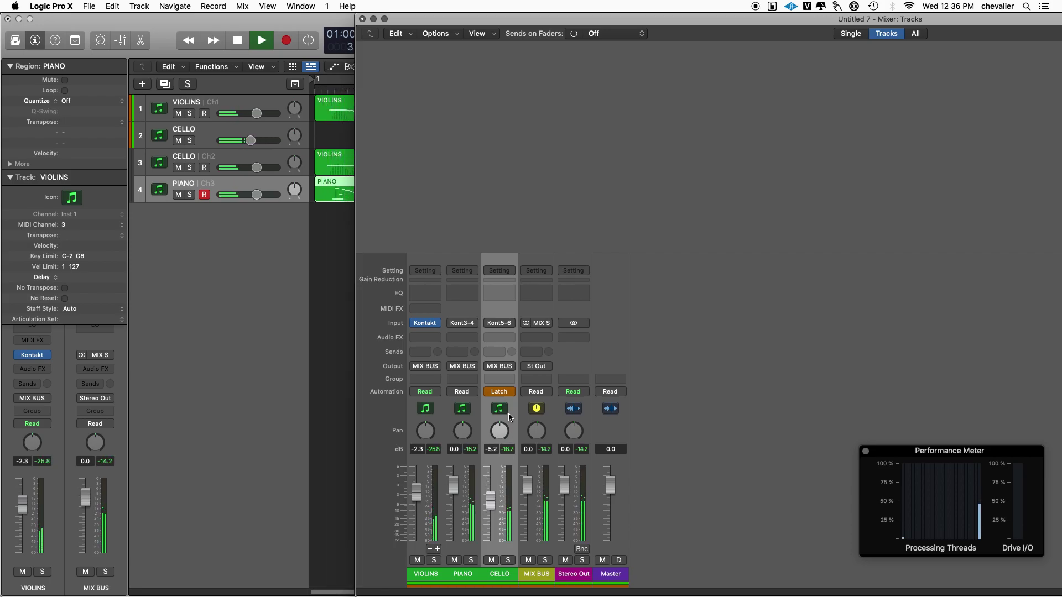
pyautogui.press('space')
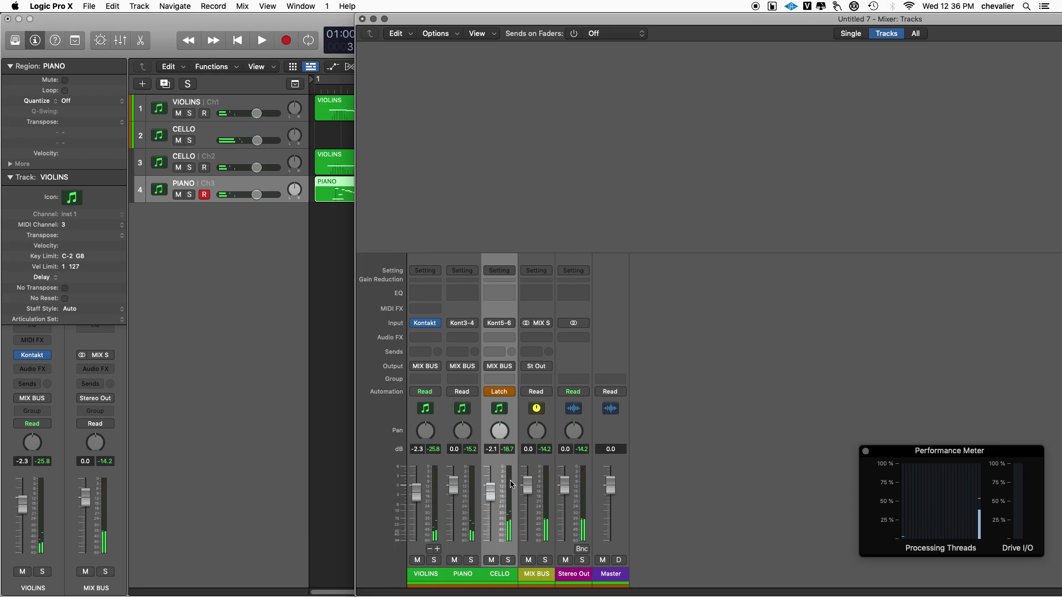
pyautogui.click(510, 393)
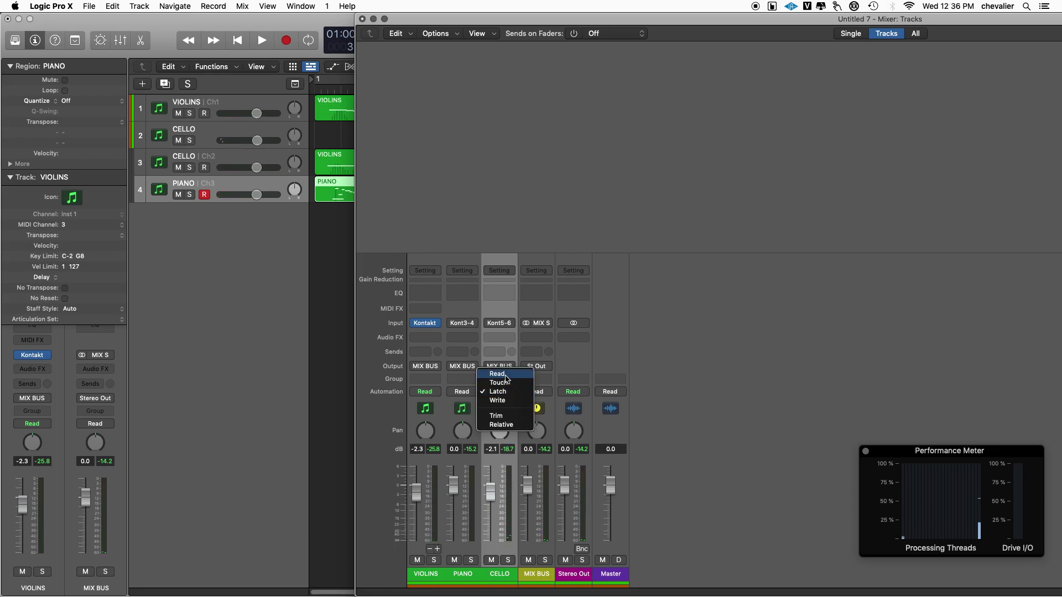
pyautogui.click(499, 374)
pyautogui.click(290, 282)
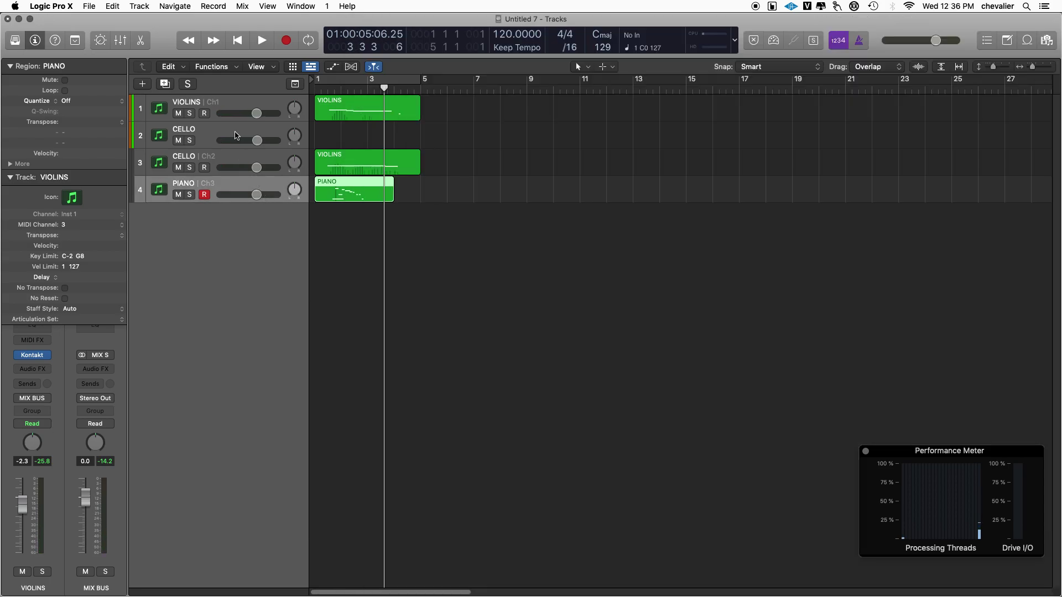
# Step: Move the automated CELLO track below the CELLO Ch2 track
pyautogui.click(235, 135)
pyautogui.press('a')
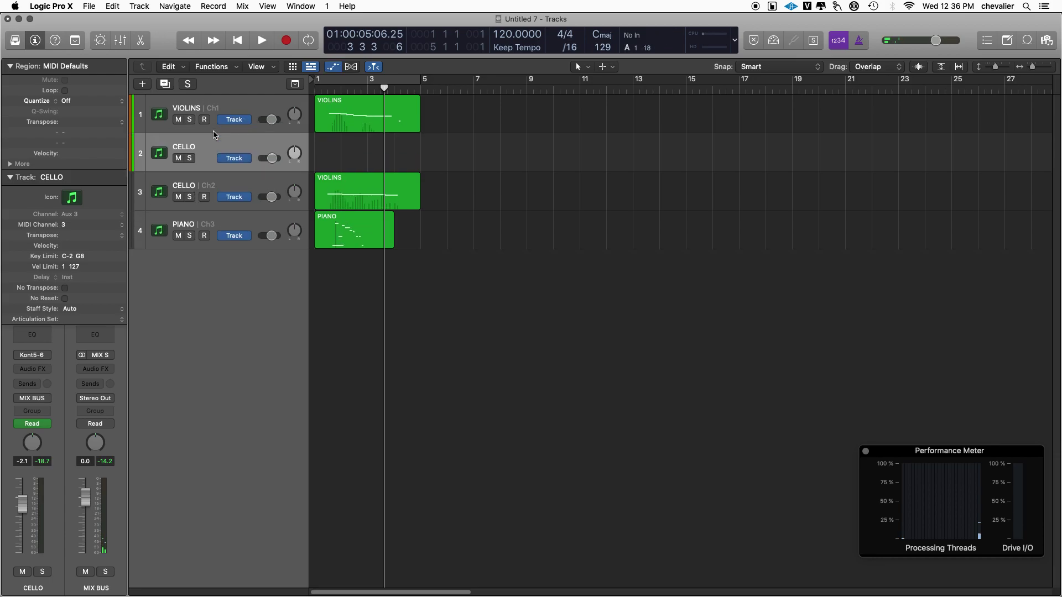
pyautogui.press('a')
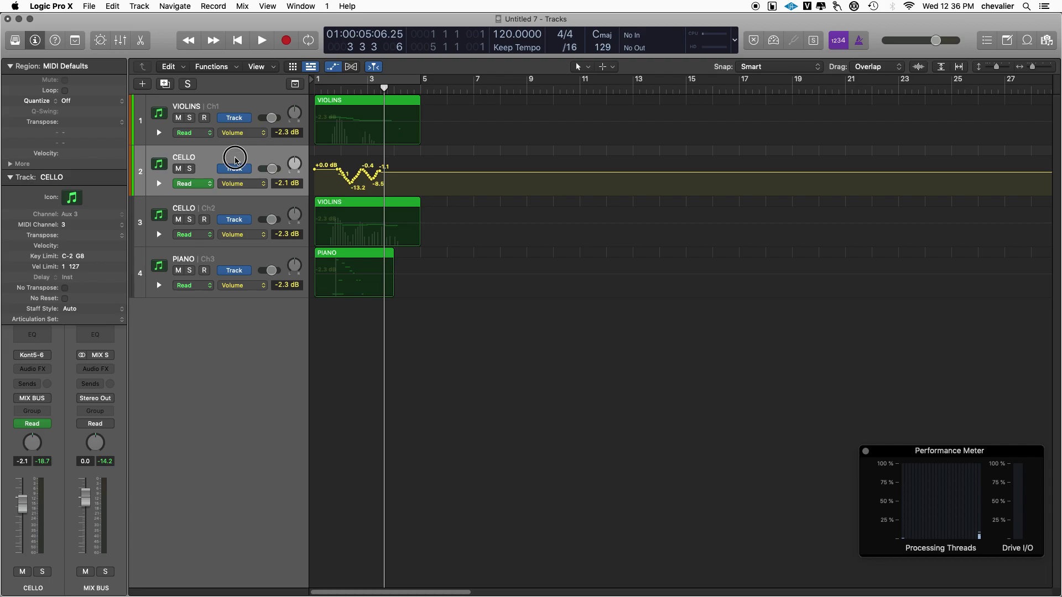
pyautogui.moveTo(237, 157); pyautogui.dragTo(239, 215)
pyautogui.press('a')
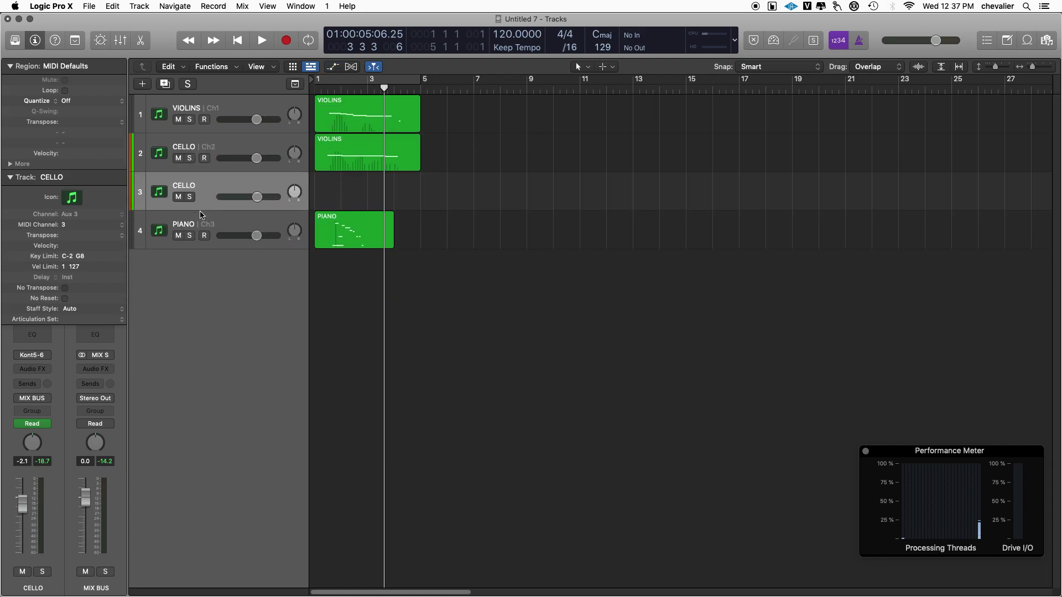
# Step: Rename the moved track 'CELLO automation' and add CELLO Ch2 to the selection
pyautogui.doubleClick(207, 157)
pyautogui.press('Right')
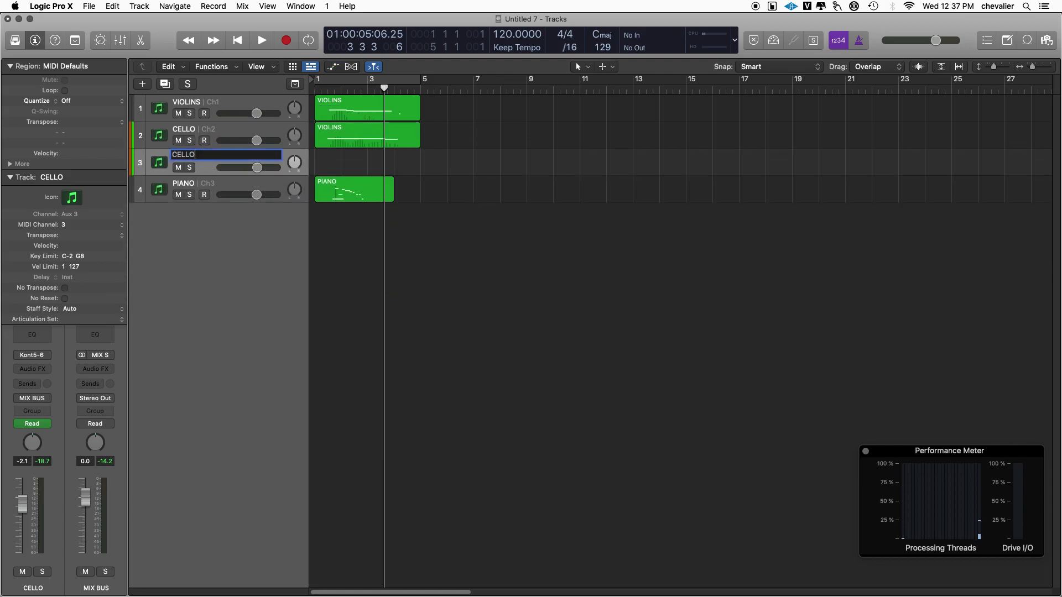
pyautogui.write('automation')
pyautogui.press('Return')
pyautogui.press('Up')
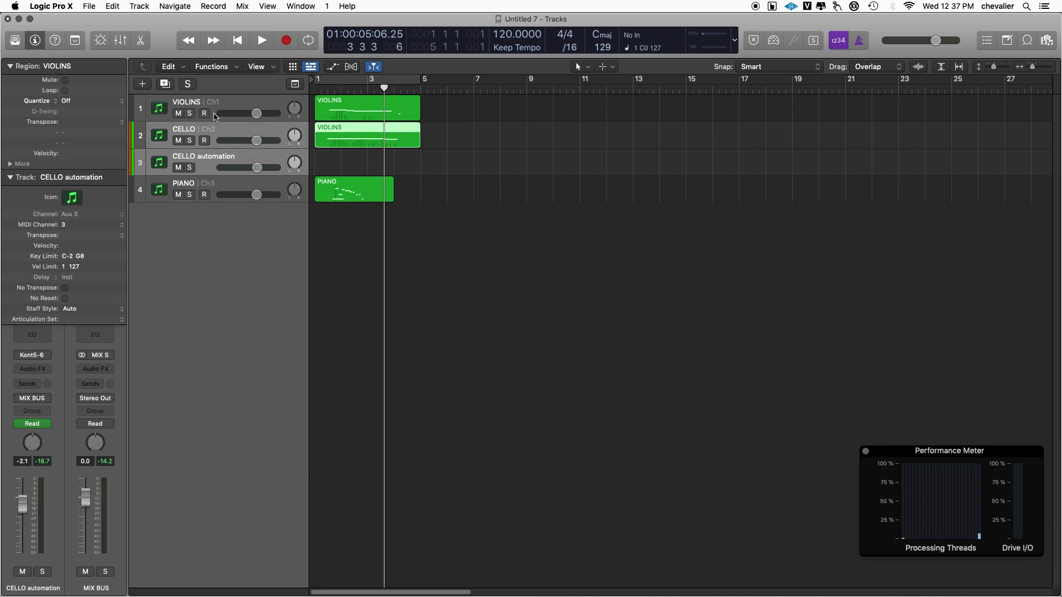
pyautogui.click(212, 6)
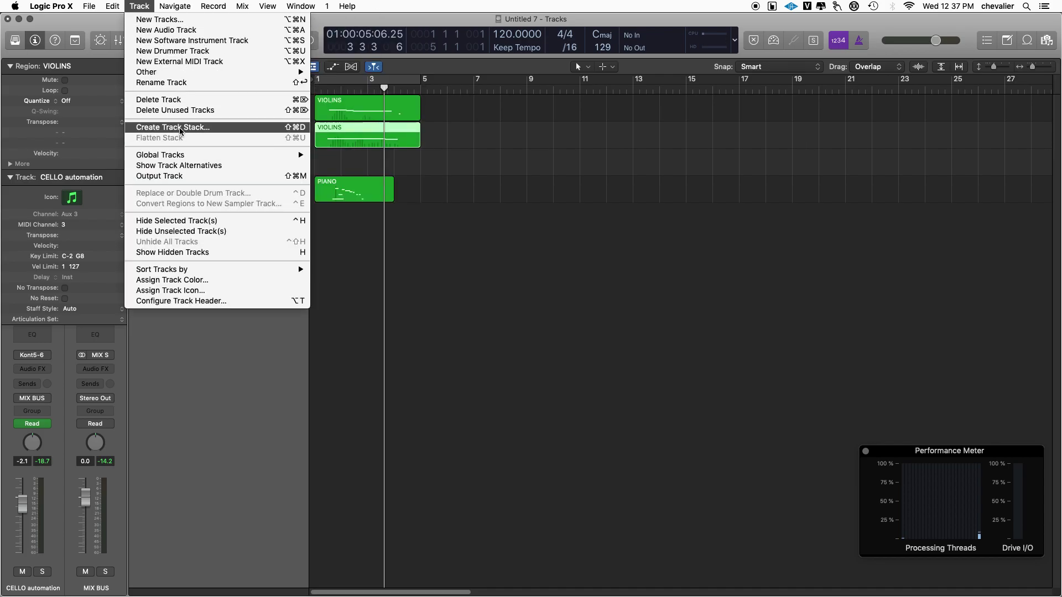
# Step: Create a summing stack (Sum 4) from the two cello tracks
pyautogui.click(323, 182)
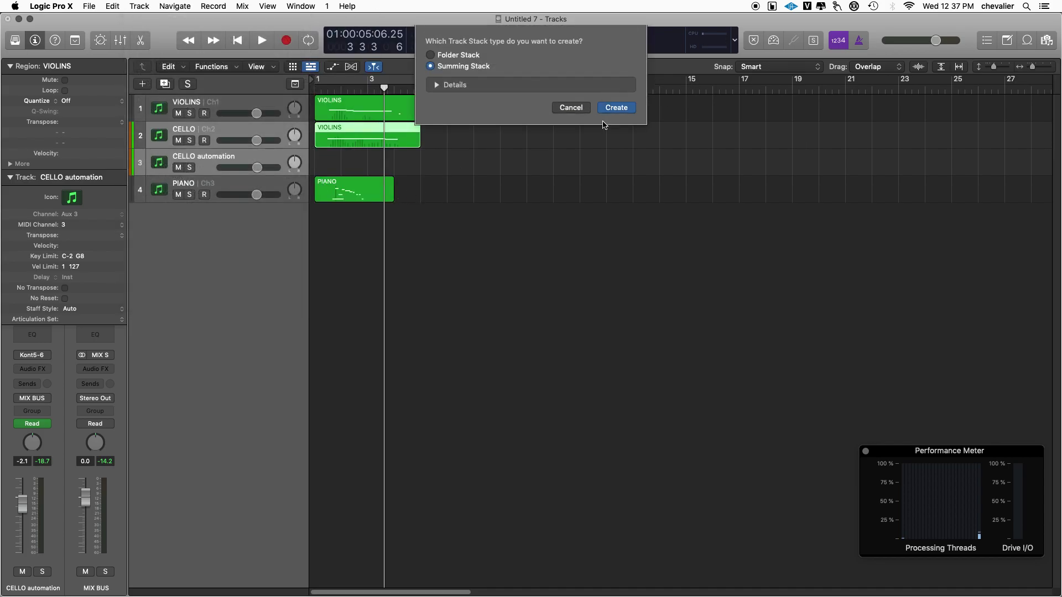
pyautogui.click(610, 107)
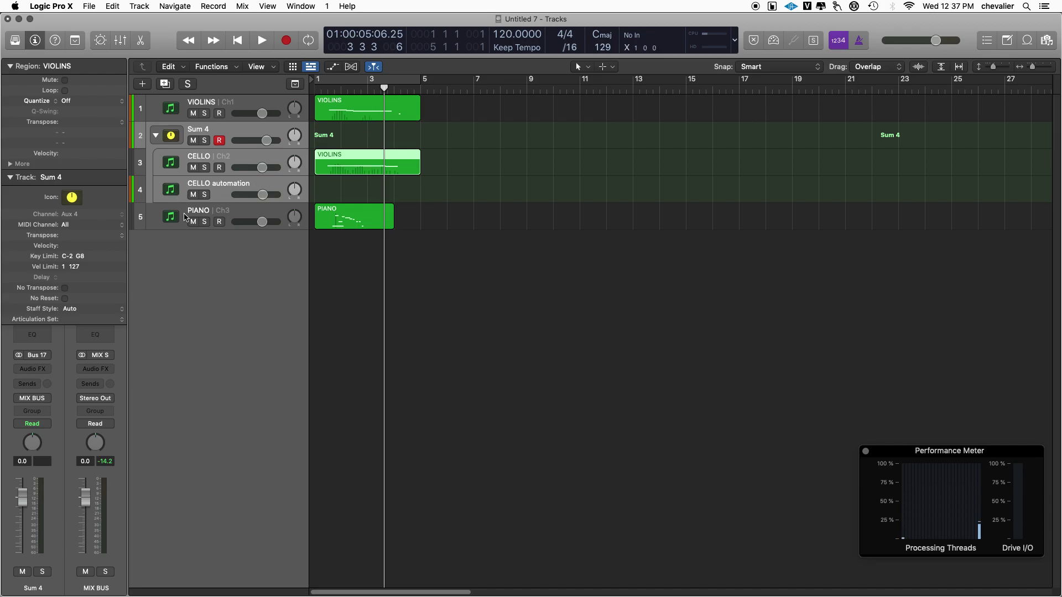
pyautogui.click(225, 135)
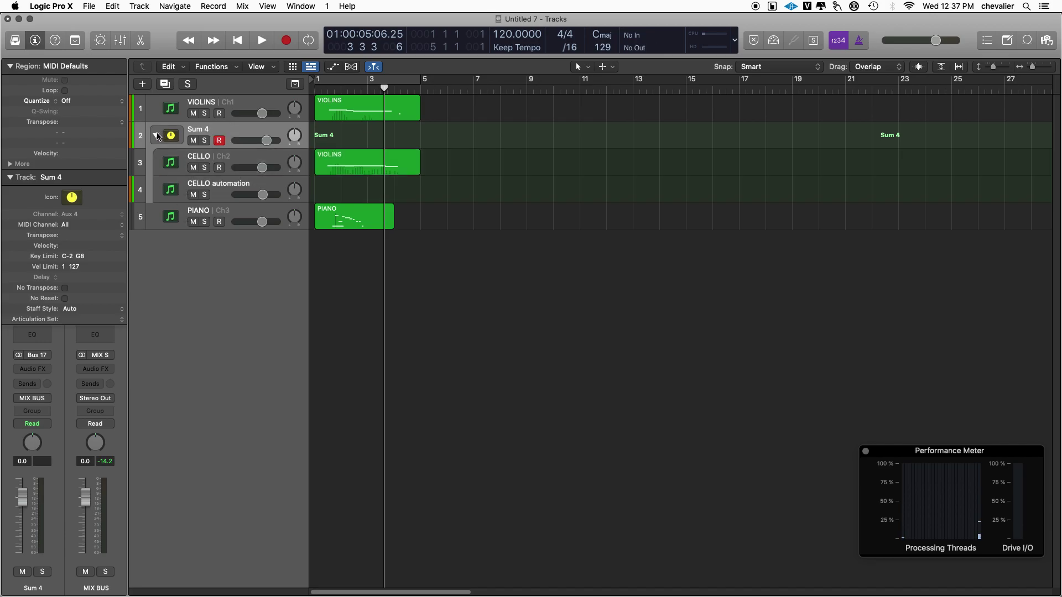
pyautogui.click(228, 157)
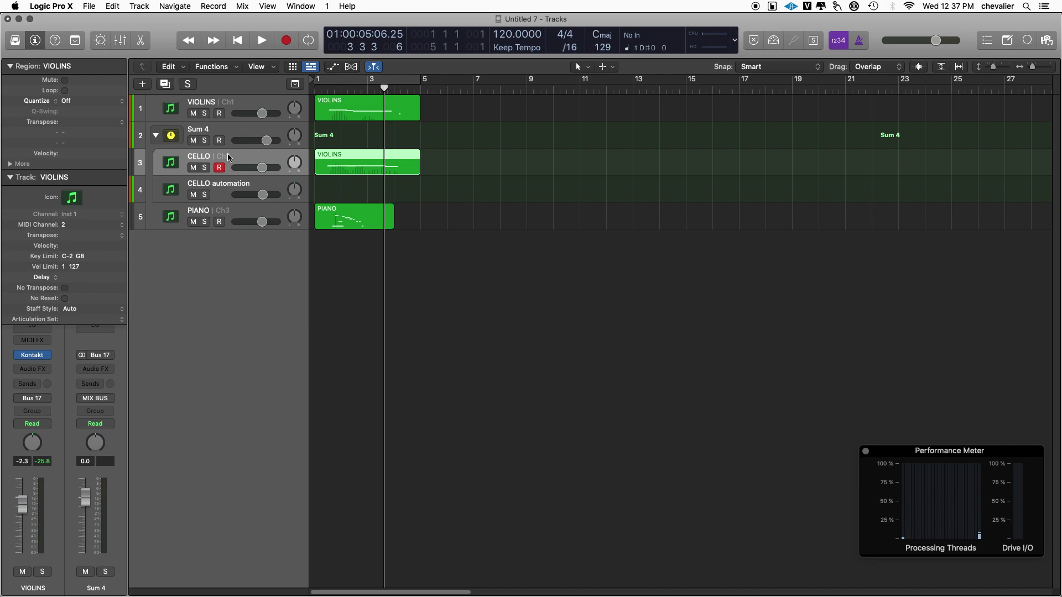
pyautogui.click(235, 183)
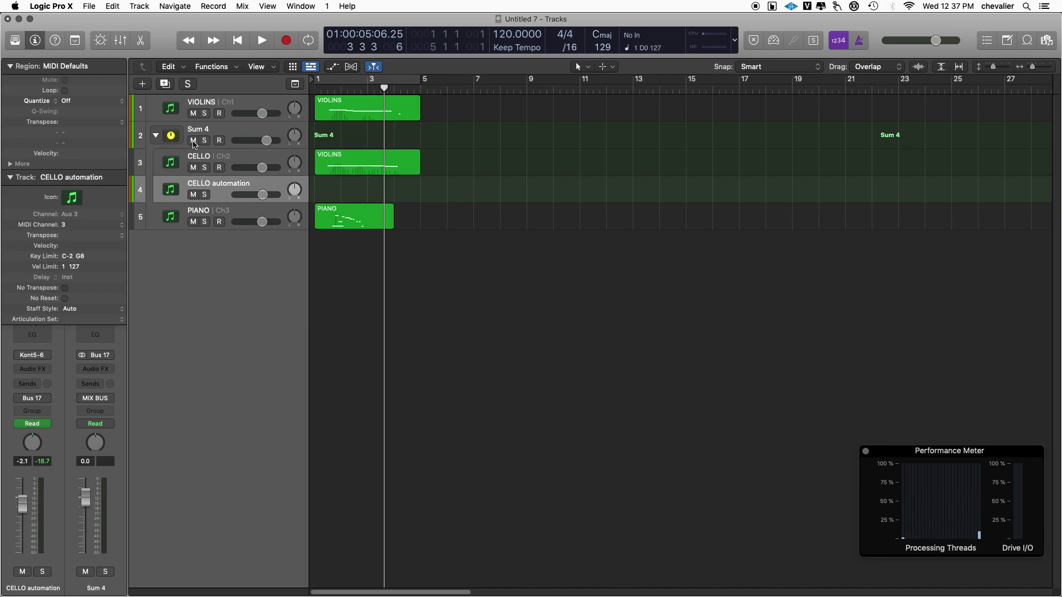
# Step: Collapse the stack, rename it CELLO, and lower its volume to -3.7 dB
pyautogui.click(155, 135)
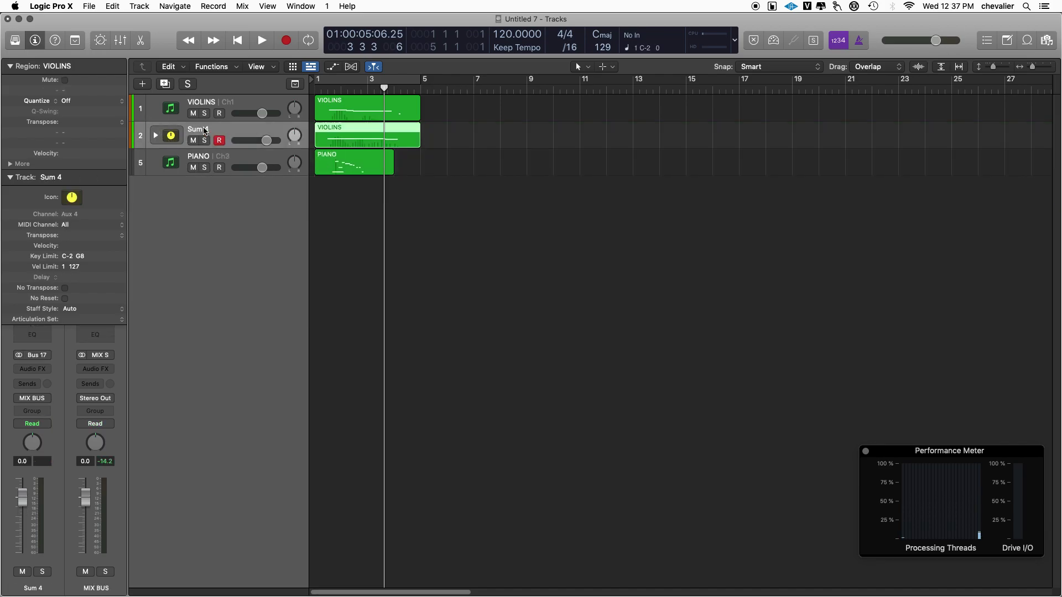
pyautogui.doubleClick(204, 127)
pyautogui.write('CELLO')
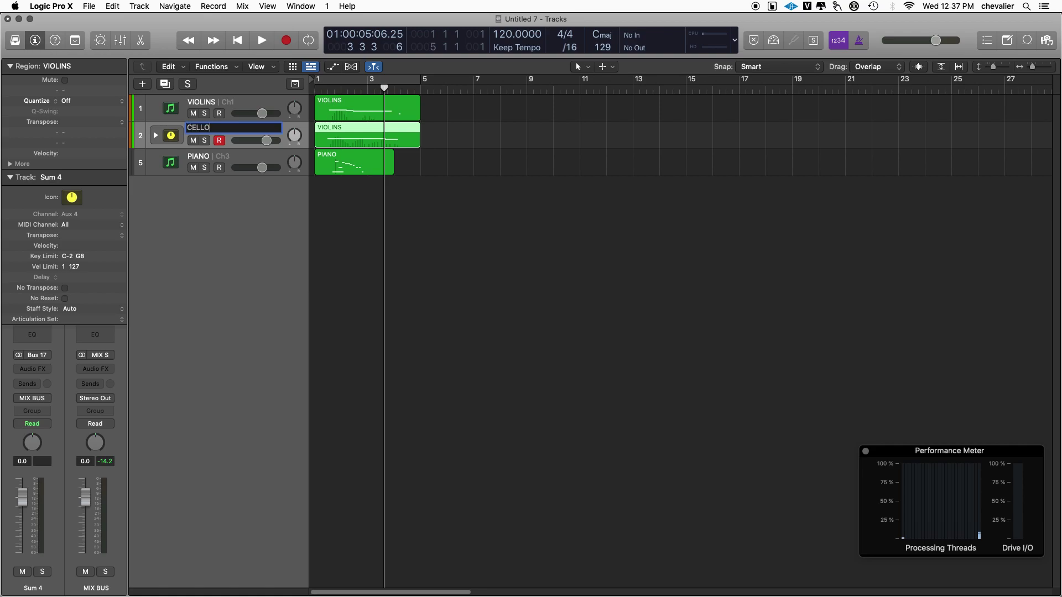
pyautogui.press('Return')
pyautogui.moveTo(267, 140); pyautogui.dragTo(249, 147)
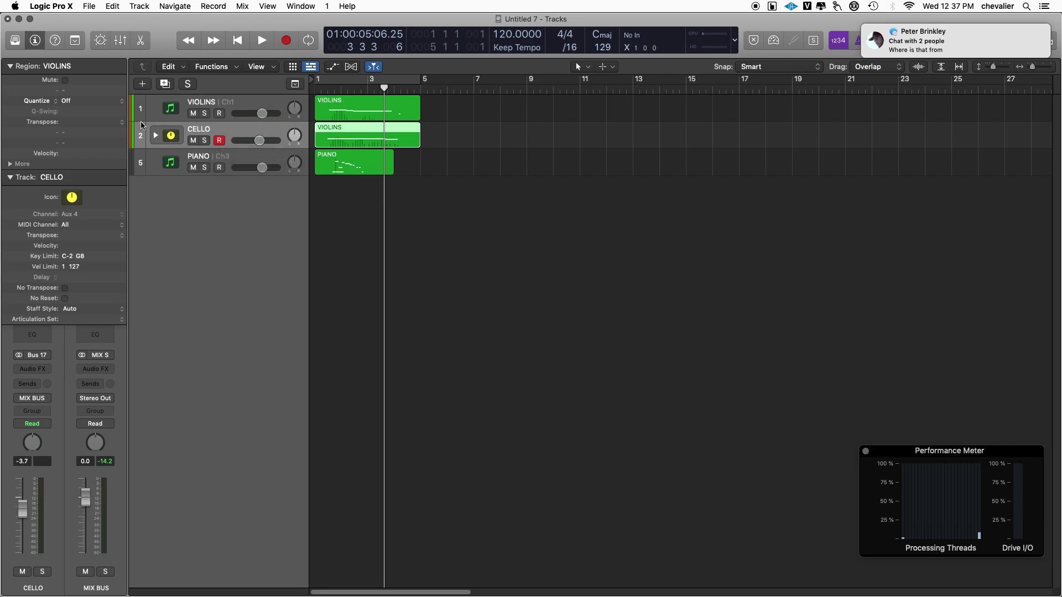